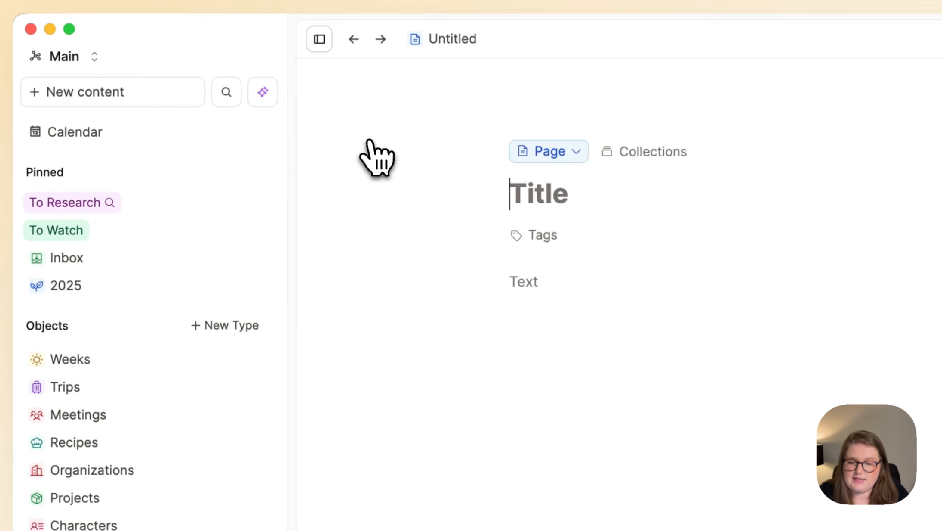
- Hide the sidebar and title the untitled page 2025
{"action": "left_click", "coordinate": [319, 39]}
{"action": "left_click", "coordinate": [425, 201]}
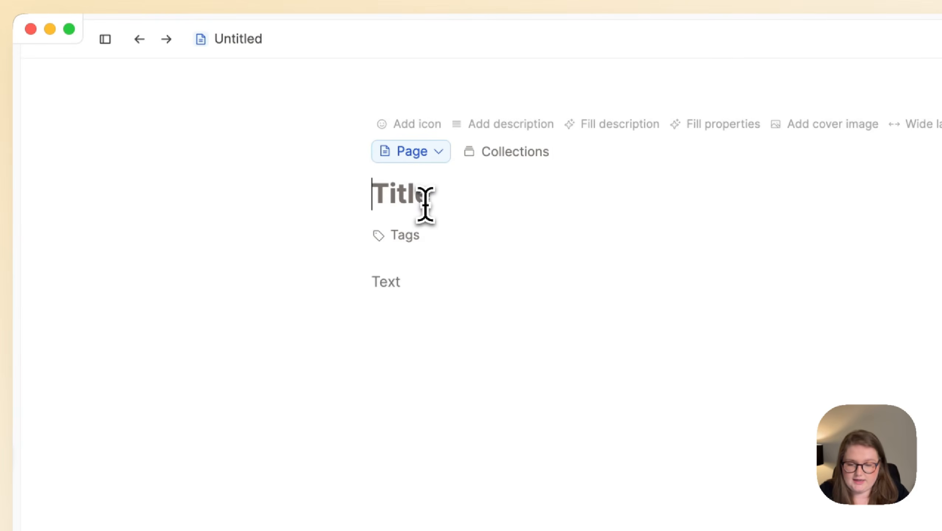
{"action": "type", "text": "2025"}
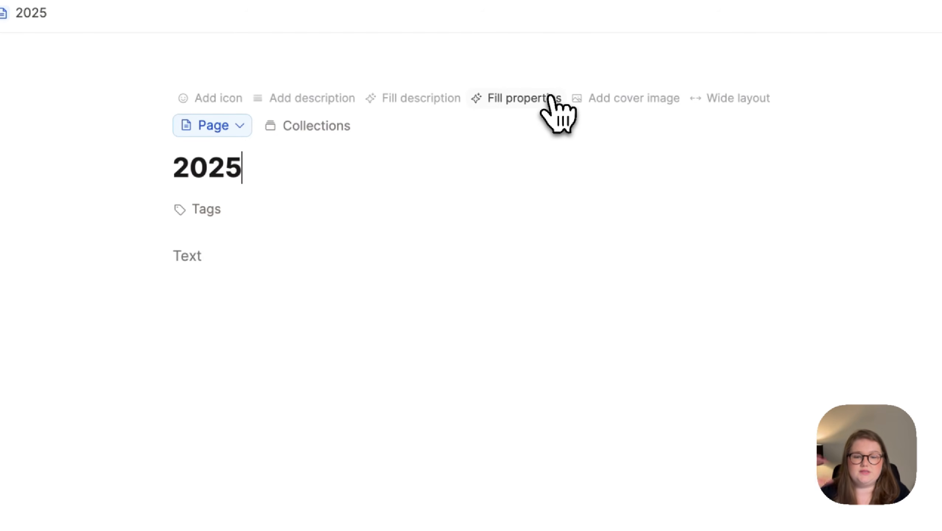
- Give the page the existing lemon tree photo as its cover image and switch it to wide layout
{"action": "left_click", "coordinate": [585, 99]}
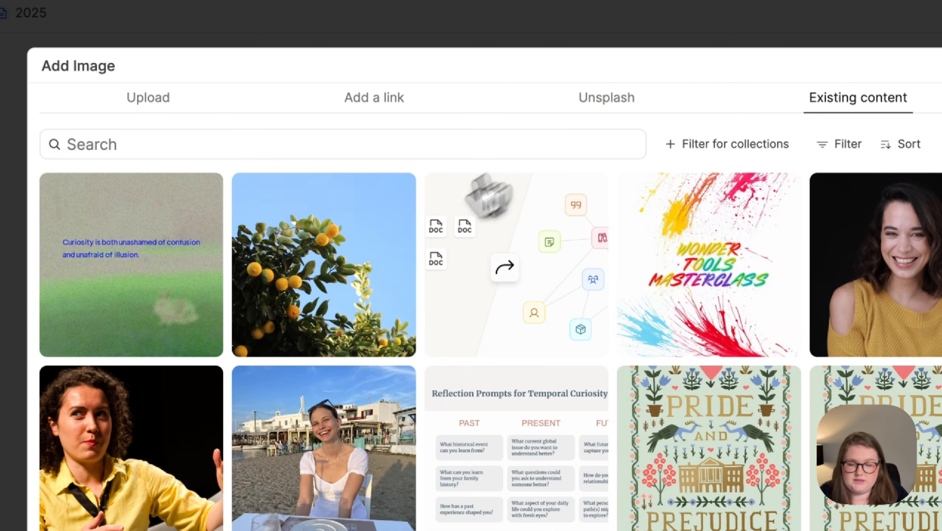
{"action": "left_click", "coordinate": [375, 246]}
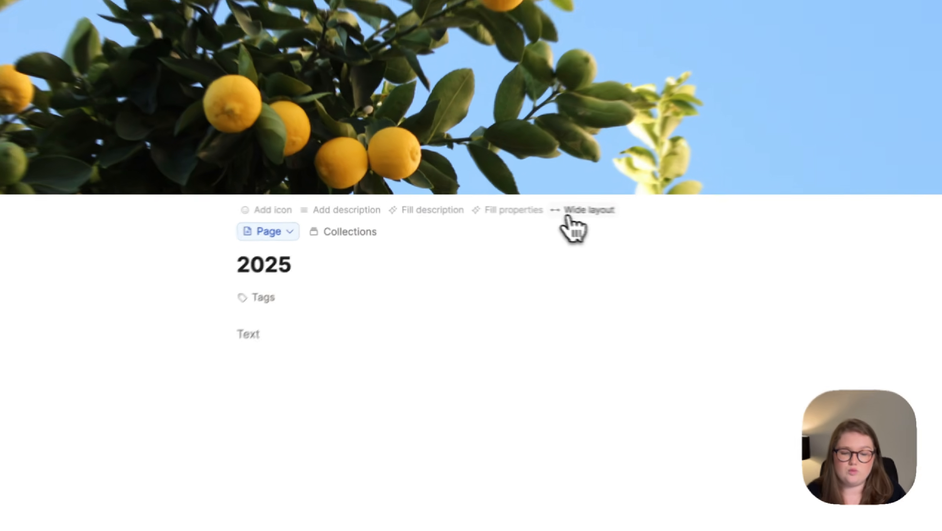
{"action": "left_click", "coordinate": [523, 208]}
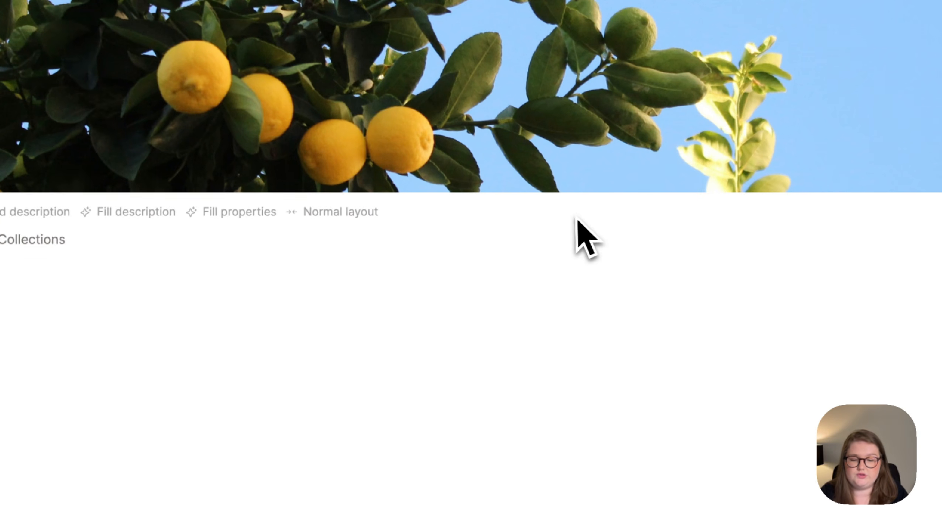
{"action": "left_click", "coordinate": [351, 220]}
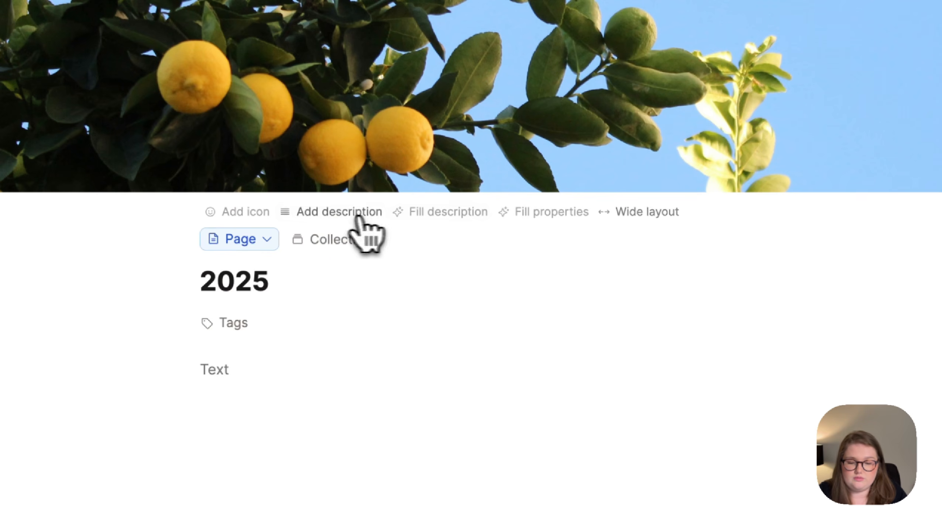
{"action": "left_click", "coordinate": [610, 212]}
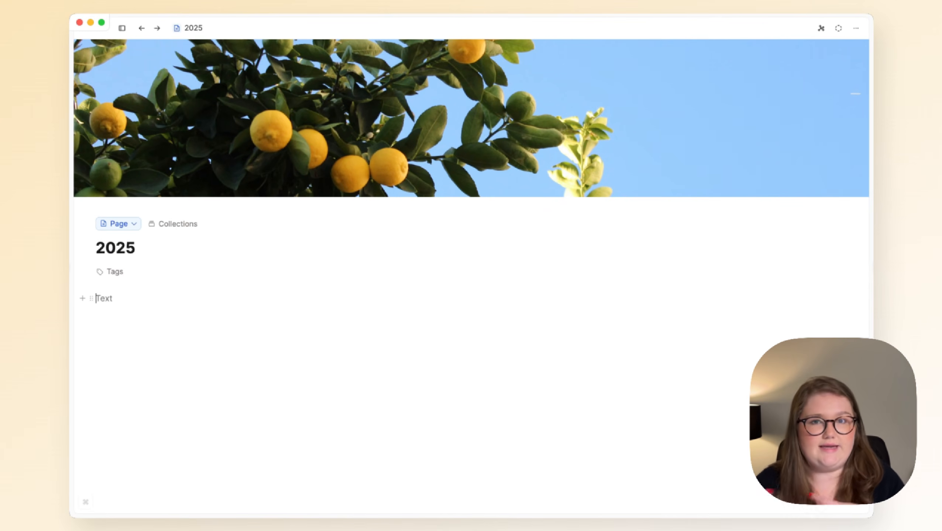
- Insert links to the goals Race Every Month in 2025 and Implement Marketing Strategy 2.0 in the page body
{"action": "type", "text": "@goal/"}
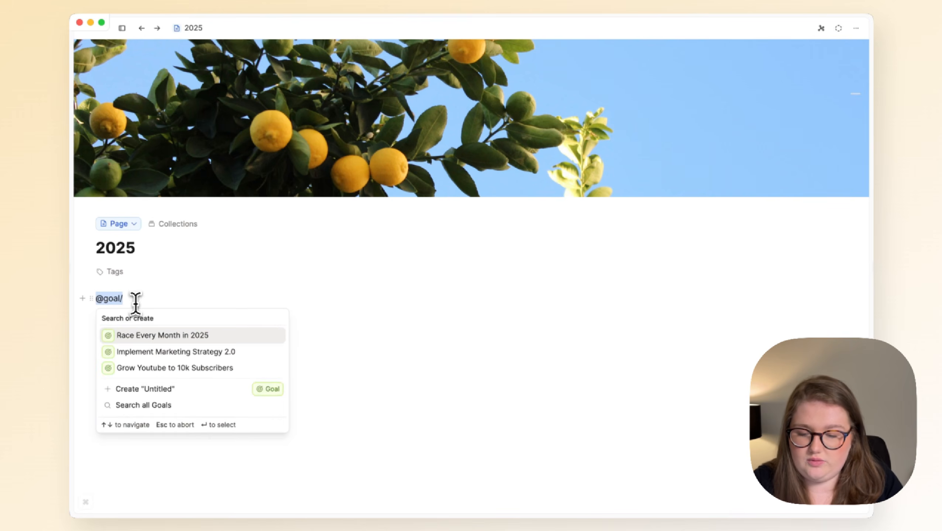
{"action": "key", "text": "Return"}
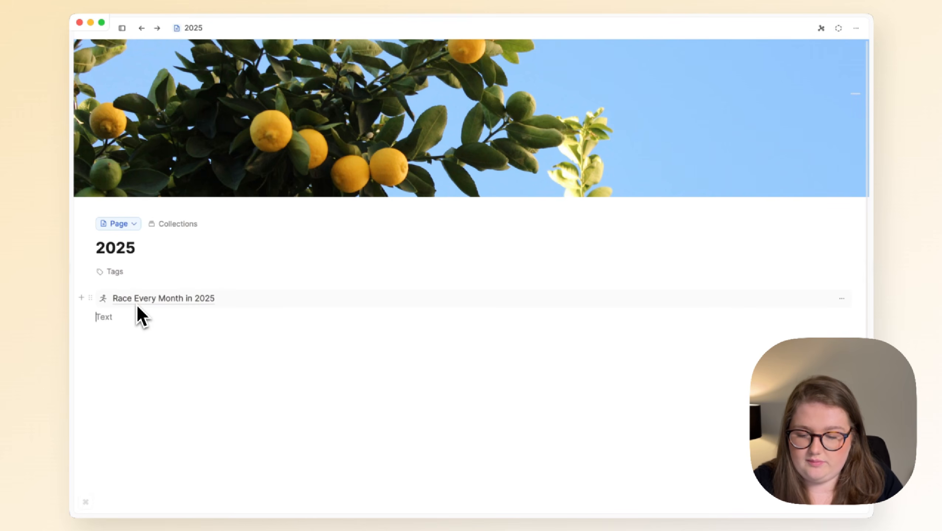
{"action": "type", "text": "@go"}
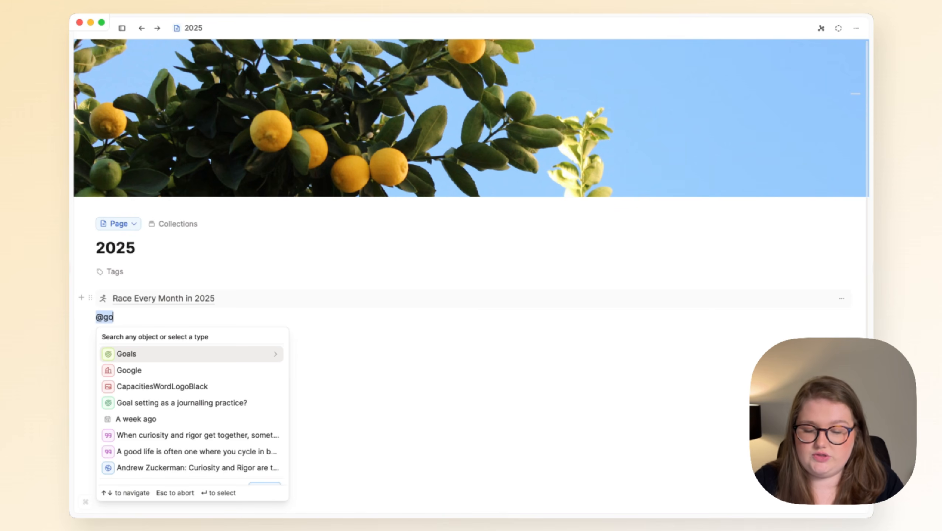
{"action": "type", "text": "al/"}
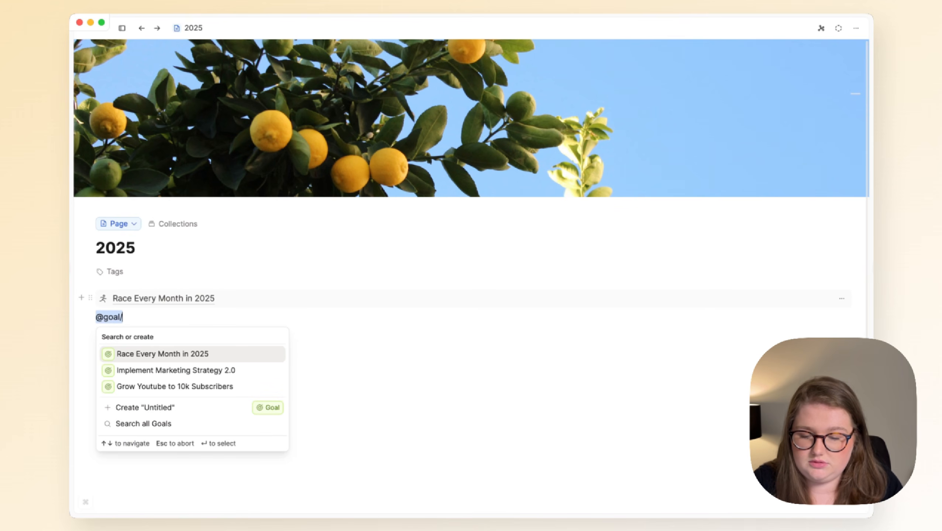
{"action": "key", "text": "Down"}
{"action": "key", "text": "Return"}
- Link the goal Grow Youtube to 10k Subscribers below the first two goals
{"action": "type", "text": "@"}
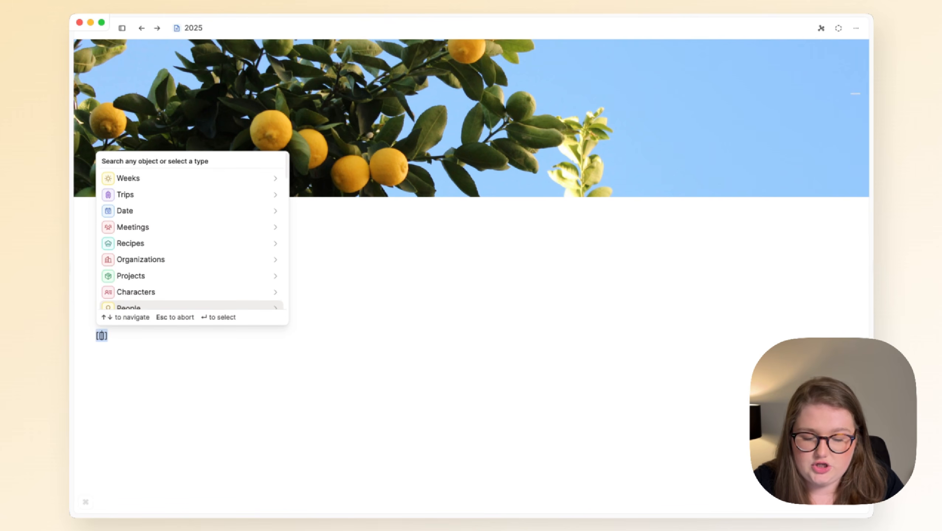
{"action": "type", "text": "goal"}
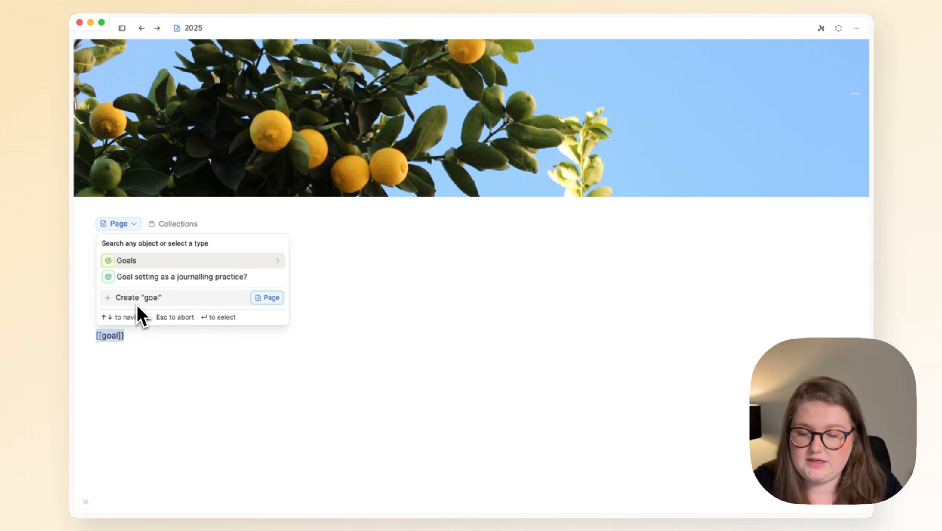
{"action": "key", "text": "Return"}
{"action": "key", "text": "Down"}
{"action": "key", "text": "Down"}
{"action": "key", "text": "Return"}
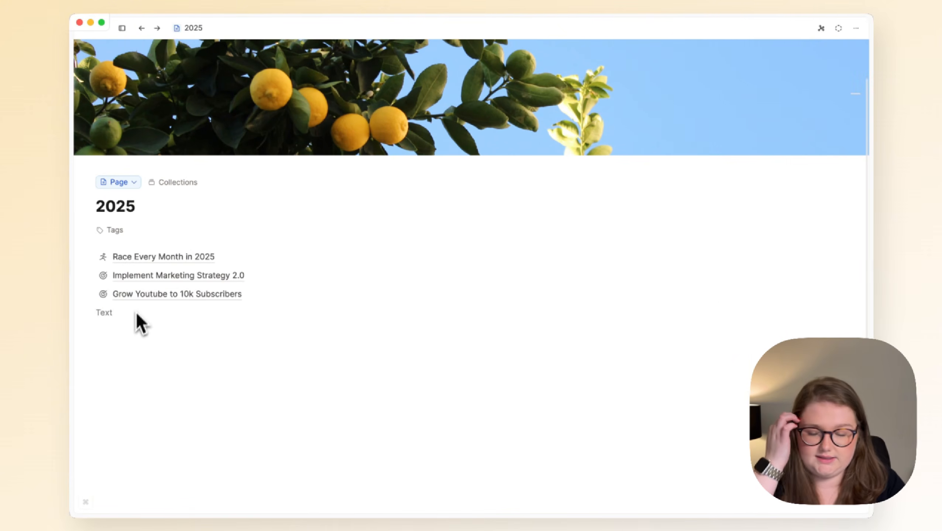
- Leave a blank line below the goals and insert the existing quote "It always seems impossible until it's done"
{"action": "type", "text": "@"}
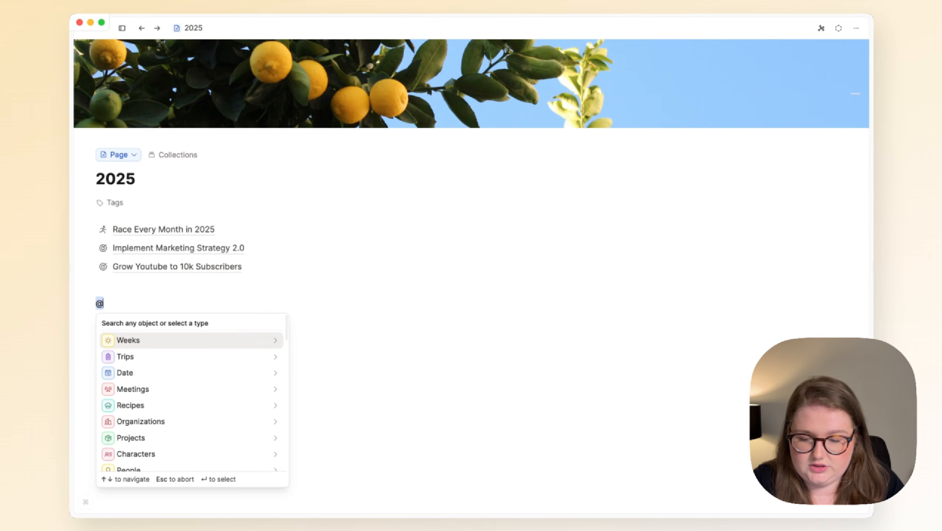
{"action": "type", "text": "quote/"}
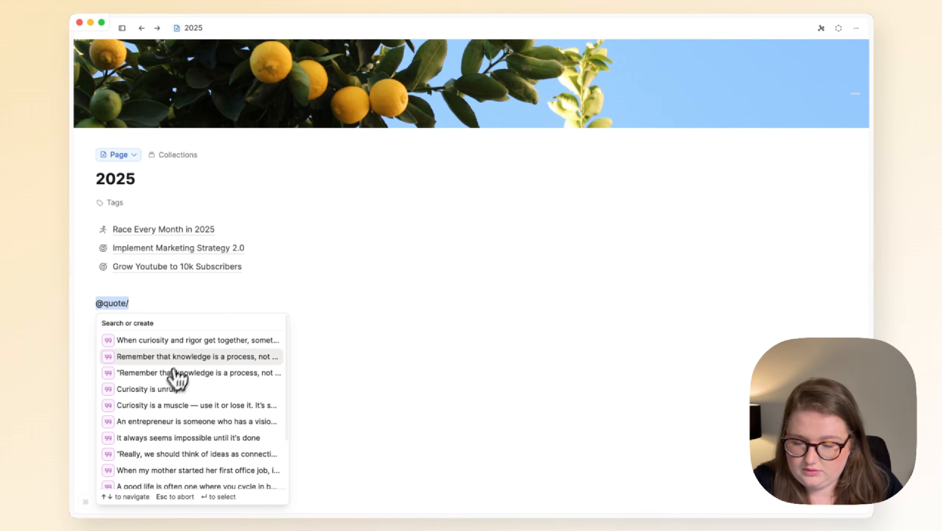
{"action": "scroll", "coordinate": [185, 367], "scroll_direction": "down", "scroll_amount": 2}
{"action": "scroll", "coordinate": [181, 363], "scroll_direction": "down", "scroll_amount": 2}
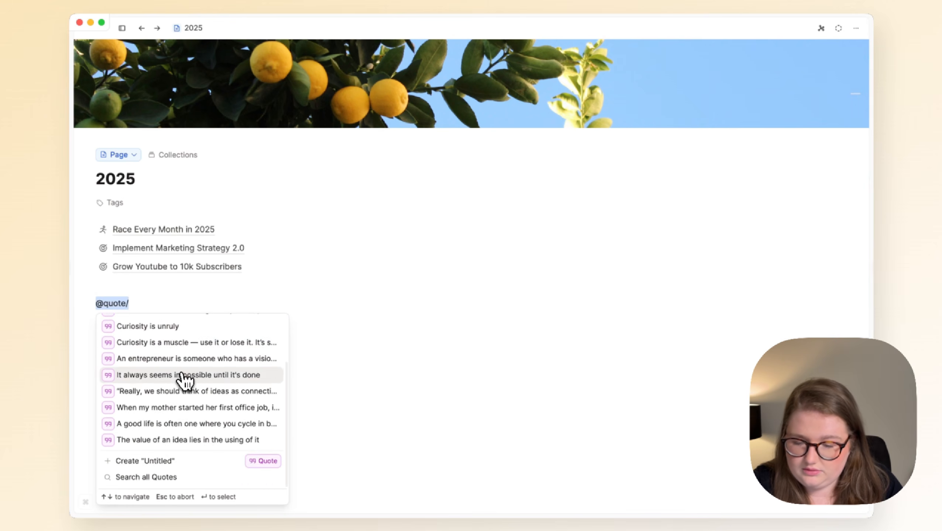
{"action": "left_click", "coordinate": [181, 377]}
- Embed the existing Milestone Timeline and Open Projects lists below the quote
{"action": "type", "text": "@"}
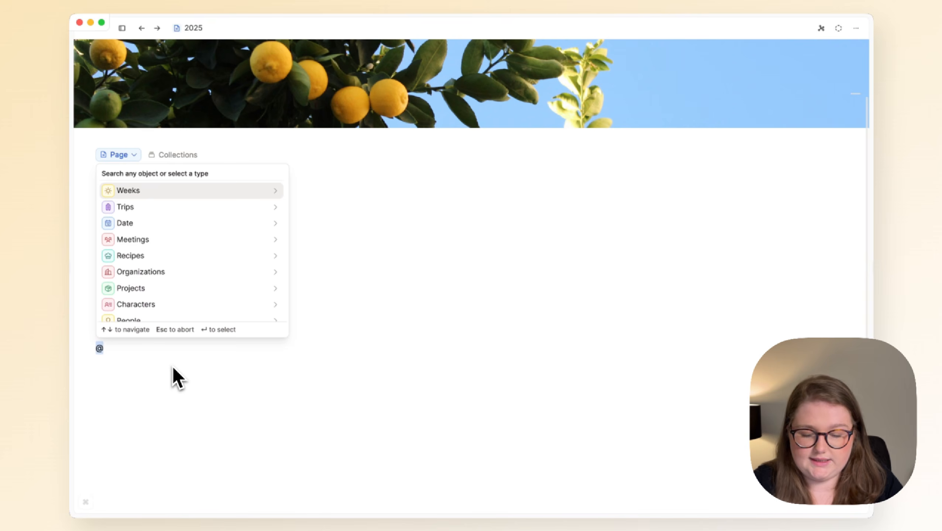
{"action": "type", "text": "mile"}
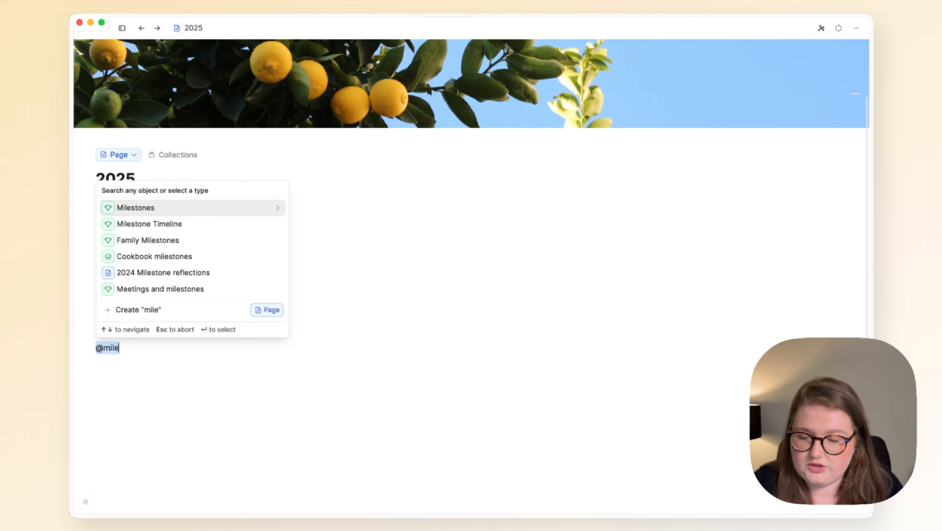
{"action": "key", "text": "Down"}
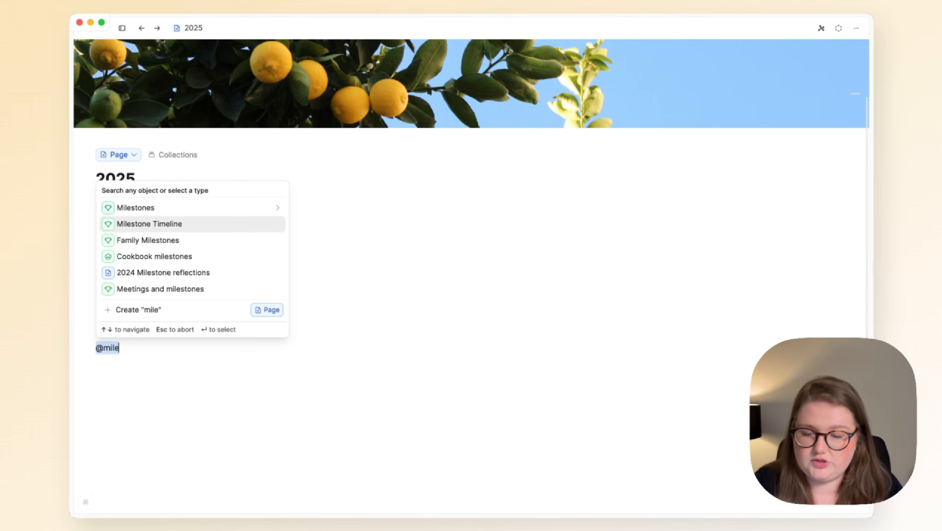
{"action": "key", "text": "Return"}
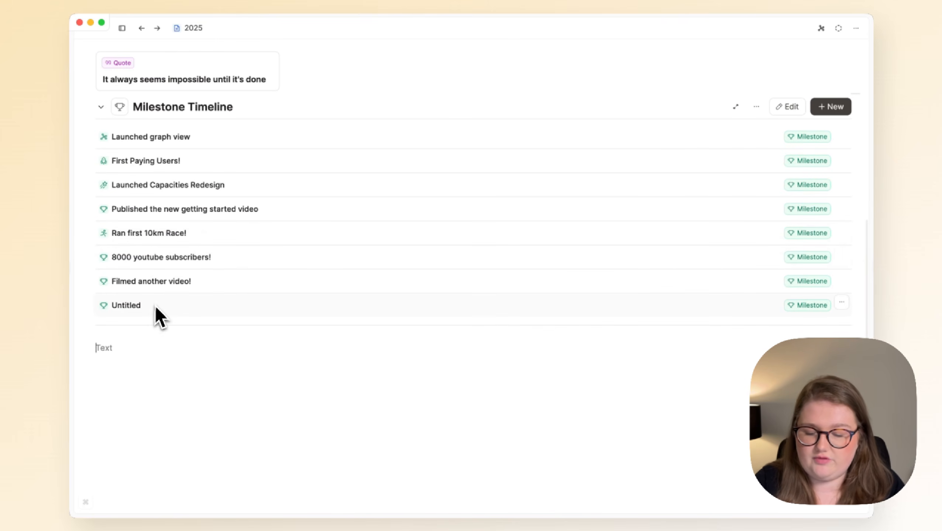
{"action": "type", "text": "@open"}
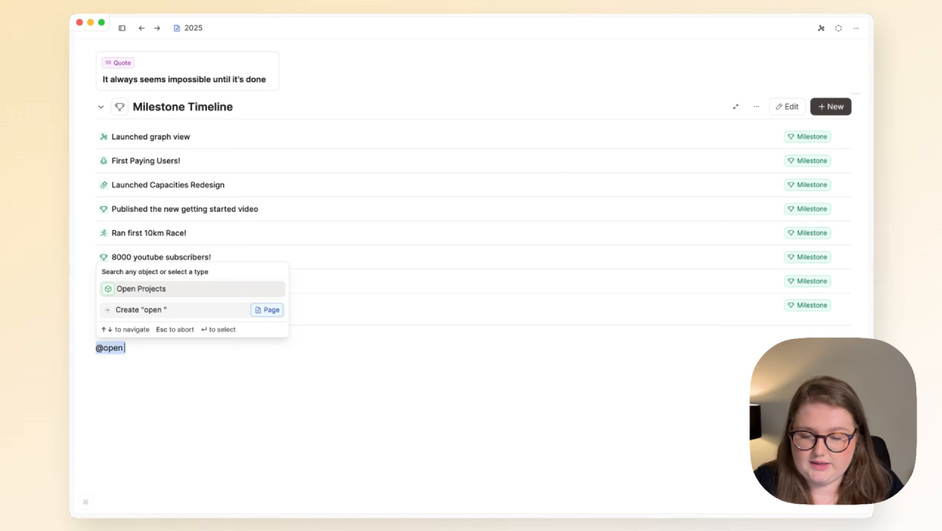
{"action": "key", "text": "Return"}
- Collapse the Milestone Timeline and Open Projects sections
{"action": "scroll", "coordinate": [219, 298], "scroll_direction": "up", "scroll_amount": 15}
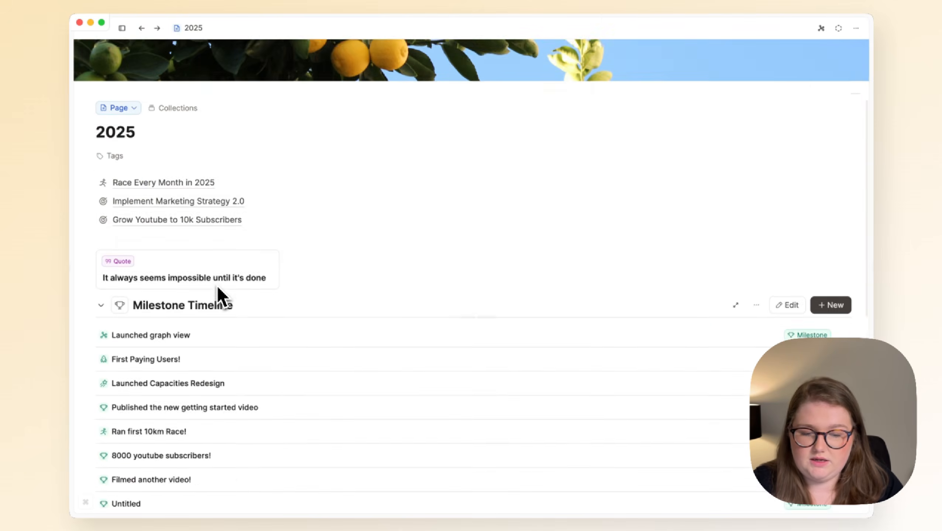
{"action": "left_click", "coordinate": [101, 422]}
{"action": "left_click", "coordinate": [102, 456]}
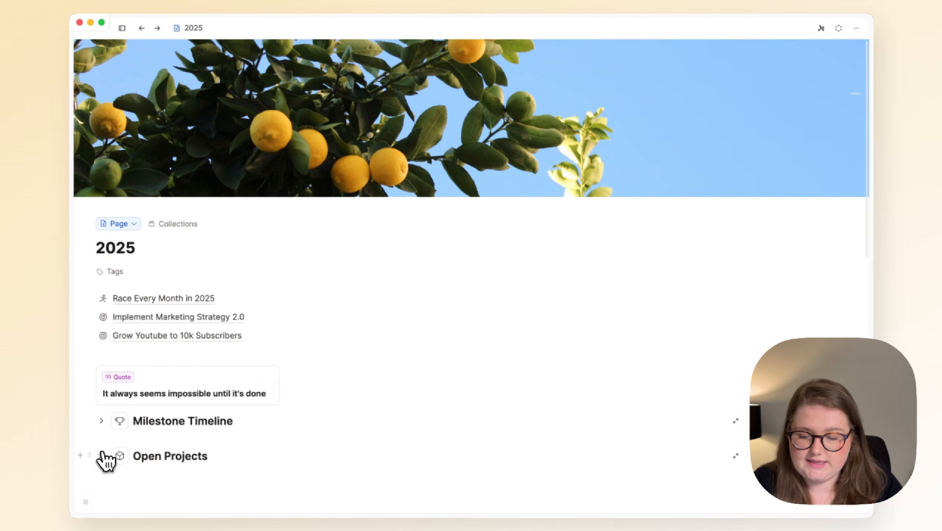
{"action": "scroll", "coordinate": [106, 463], "scroll_direction": "down", "scroll_amount": 2}
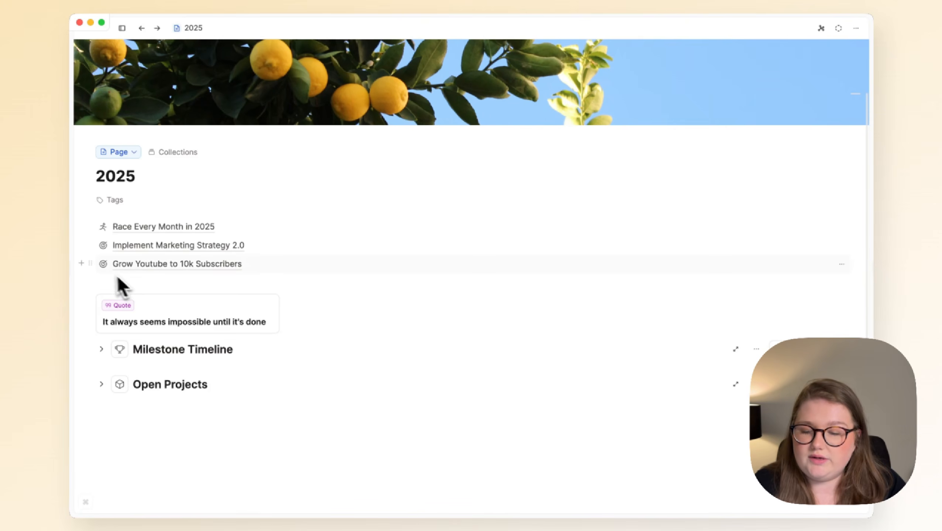
- Arrange the three goal blocks side by side in one row, with Implement Marketing Strategy 2.0 second and Grow Youtube to 10k Subscribers third
{"action": "mouse_move", "coordinate": [91, 250]}
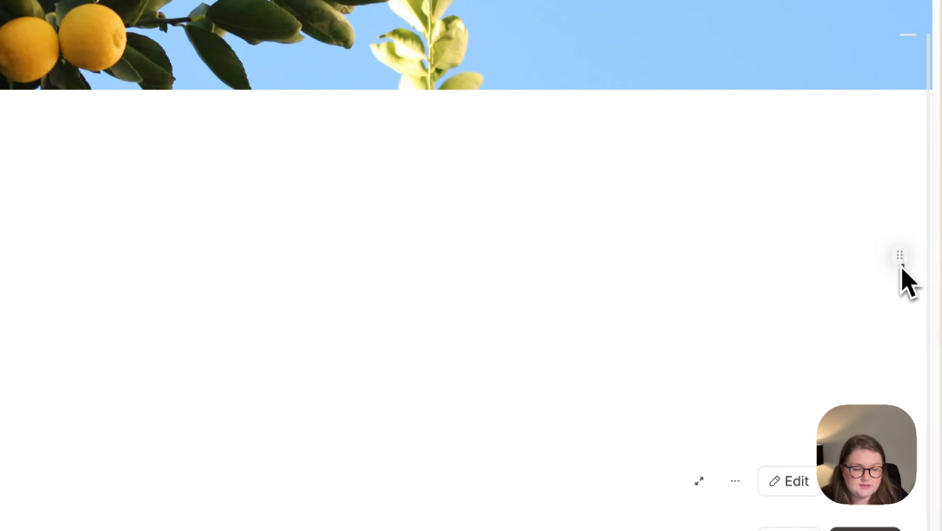
{"action": "left_click_drag", "start_coordinate": [895, 265], "coordinate": [895, 266]}
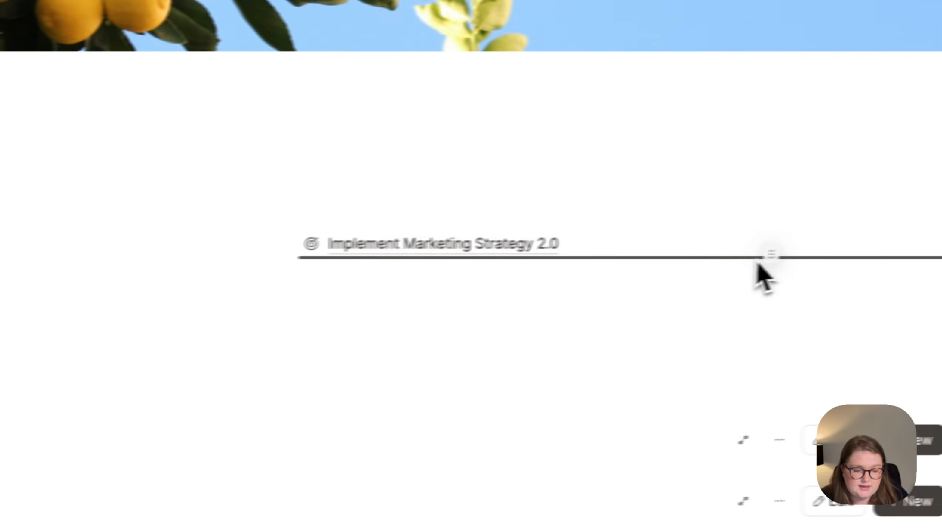
{"action": "left_click_drag", "start_coordinate": [866, 258], "coordinate": [849, 238]}
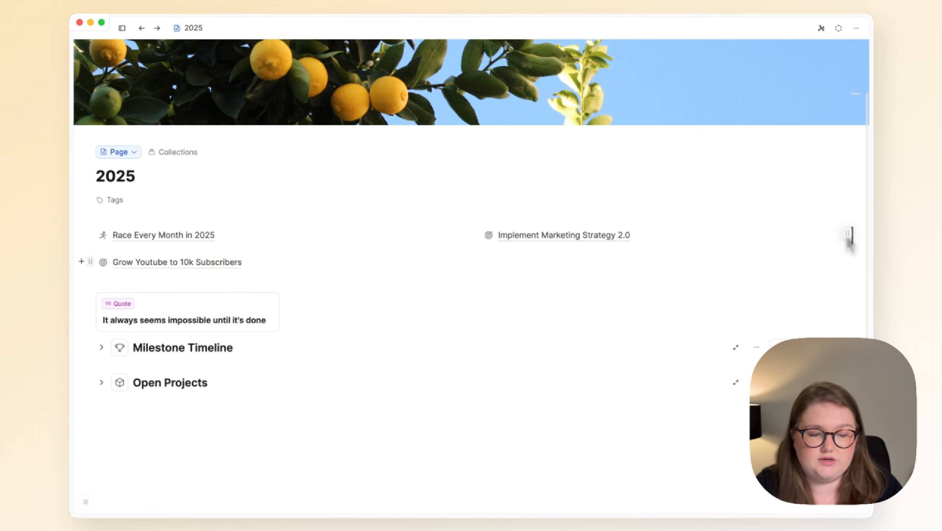
{"action": "left_click_drag", "start_coordinate": [850, 242], "coordinate": [848, 246]}
- Try showing all three goal blocks as small cards at once, and undo the view change
{"action": "left_click_drag", "start_coordinate": [141, 213], "coordinate": [705, 214]}
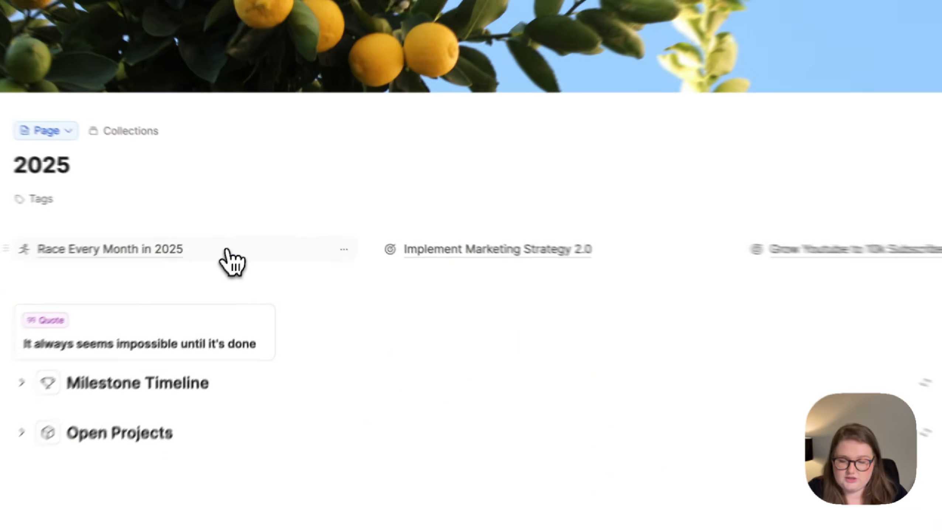
{"action": "left_click_drag", "start_coordinate": [248, 244], "coordinate": [565, 246]}
{"action": "left_click_drag", "start_coordinate": [634, 282], "coordinate": [834, 278]}
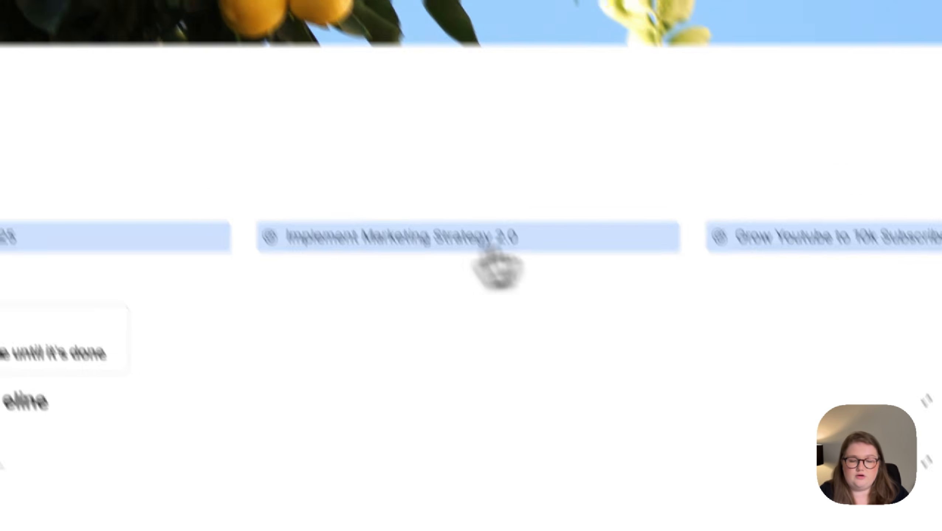
{"action": "left_click", "coordinate": [541, 481]}
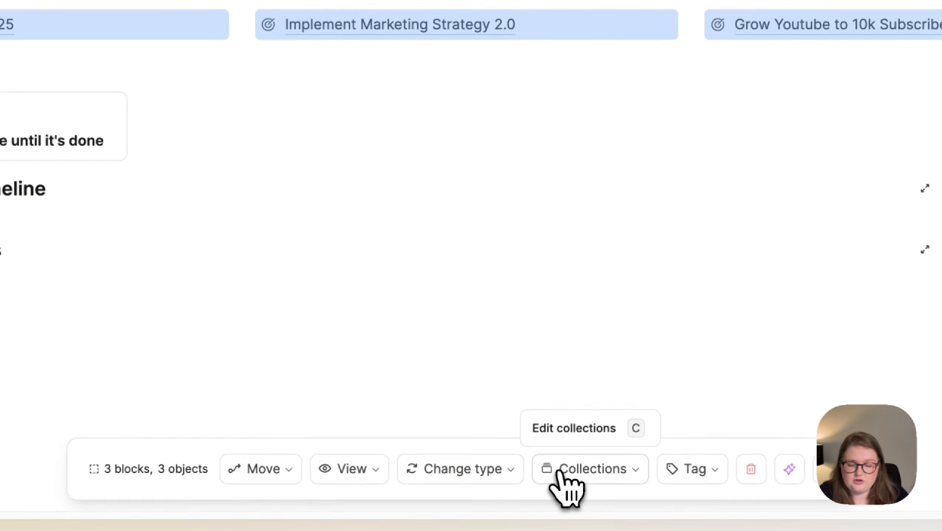
{"action": "left_click", "coordinate": [353, 484]}
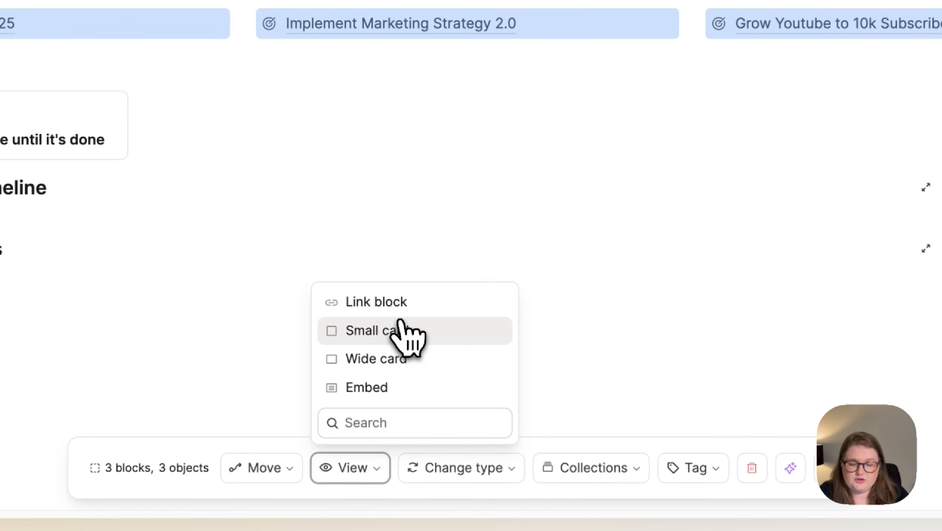
{"action": "left_click", "coordinate": [400, 330]}
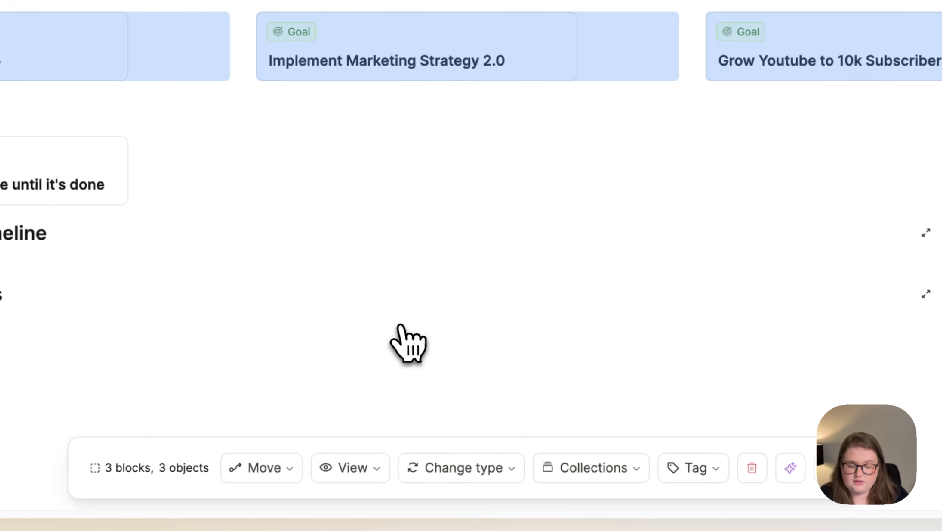
{"action": "key", "text": "super+z"}
{"action": "left_click", "coordinate": [400, 325]}
- Change the view of each of the three goal blocks individually to a small card
{"action": "left_click", "coordinate": [214, 26]}
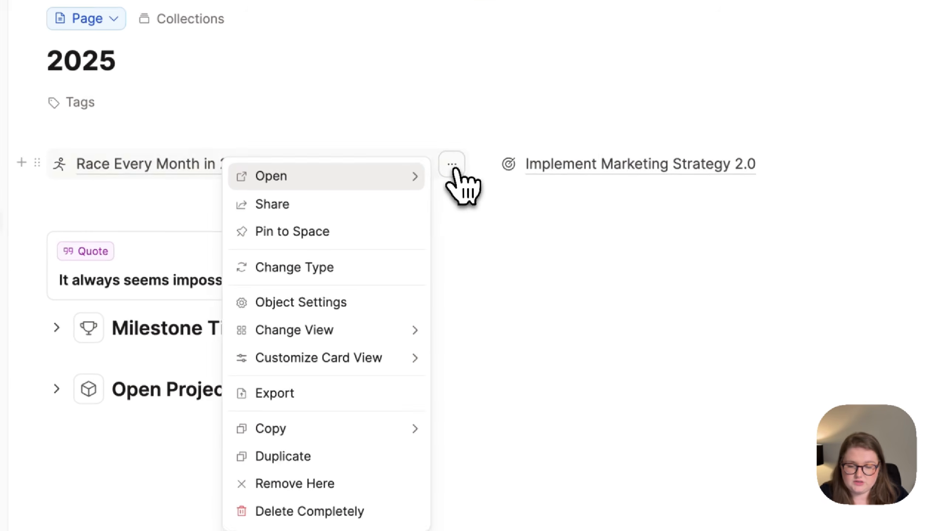
{"action": "mouse_move", "coordinate": [398, 329]}
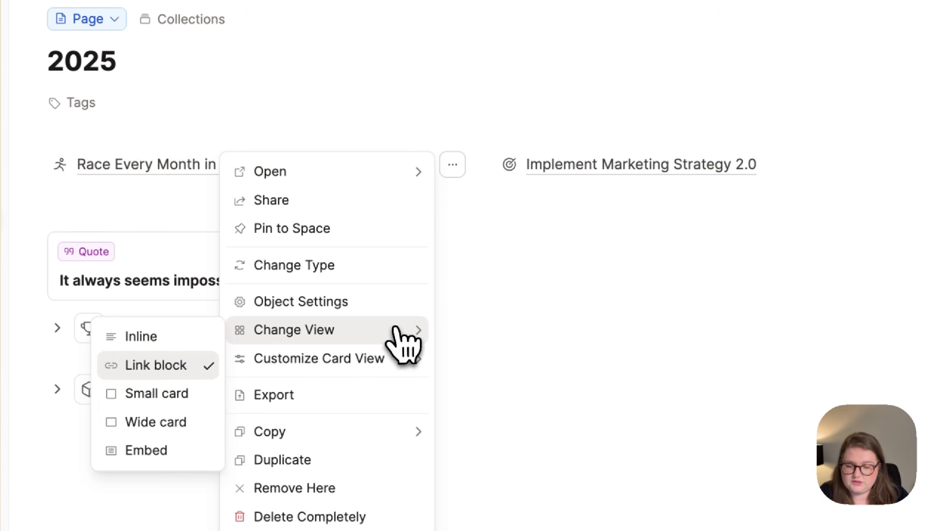
{"action": "left_click", "coordinate": [197, 384]}
{"action": "left_click", "coordinate": [901, 164]}
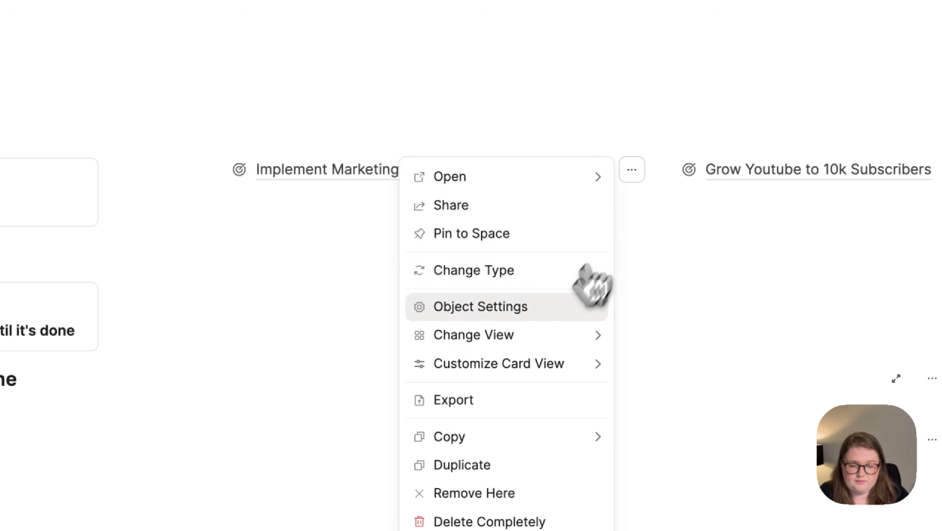
{"action": "mouse_move", "coordinate": [458, 337]}
{"action": "left_click", "coordinate": [334, 397]}
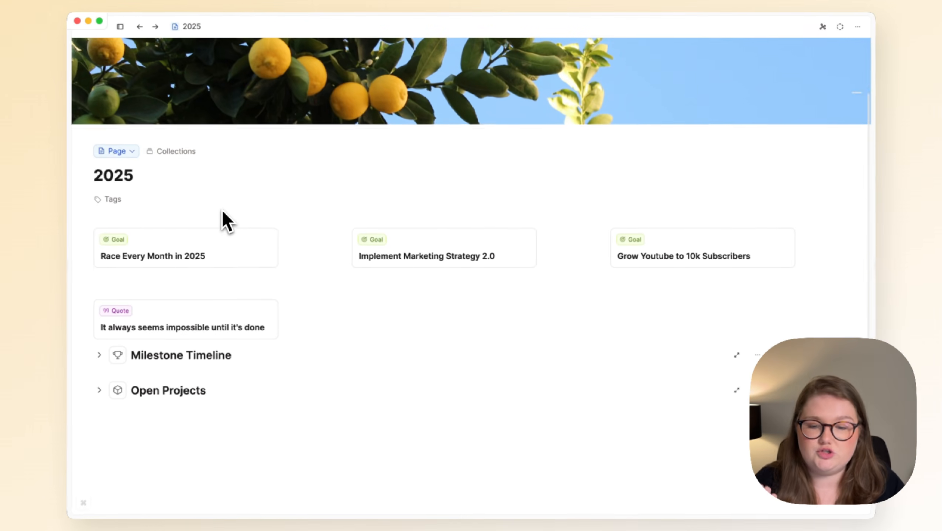
- Group the row containing the three goal cards into a single block
{"action": "left_click_drag", "start_coordinate": [222, 209], "coordinate": [595, 257]}
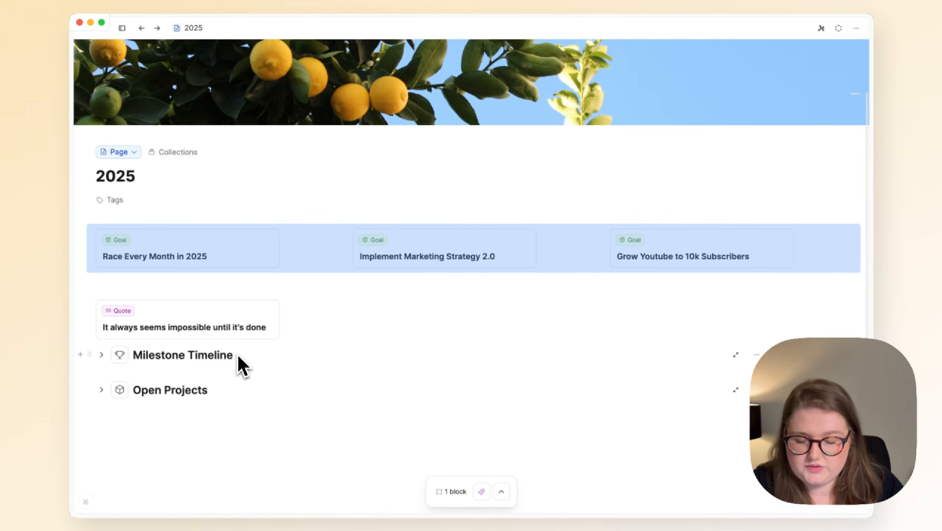
{"action": "key", "text": "super+g"}
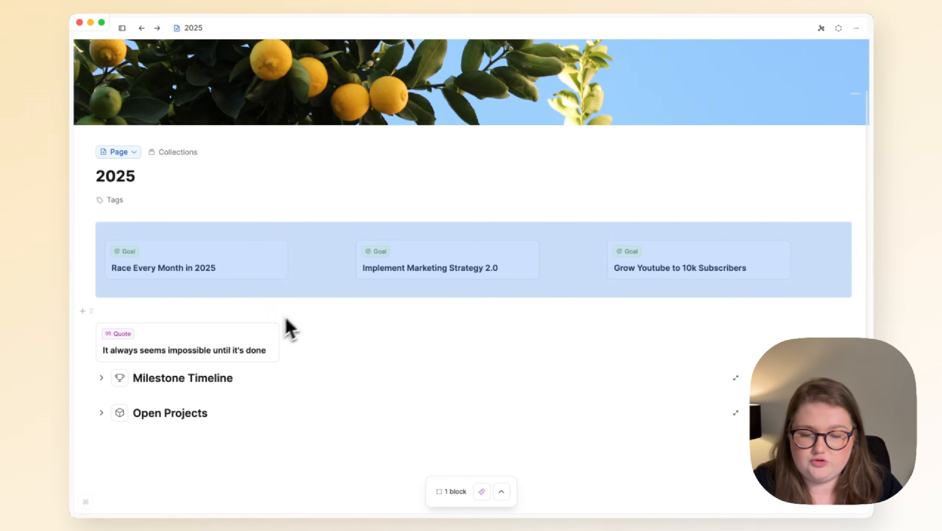
{"action": "left_click", "coordinate": [348, 306]}
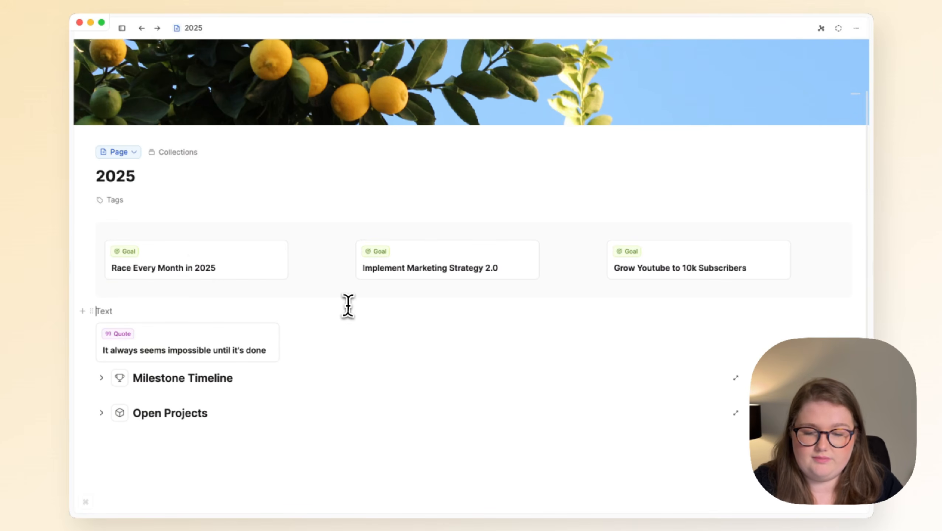
- Give the goals group a light indigo-blue background colour
{"action": "left_click", "coordinate": [91, 229]}
{"action": "key", "text": "Down"}
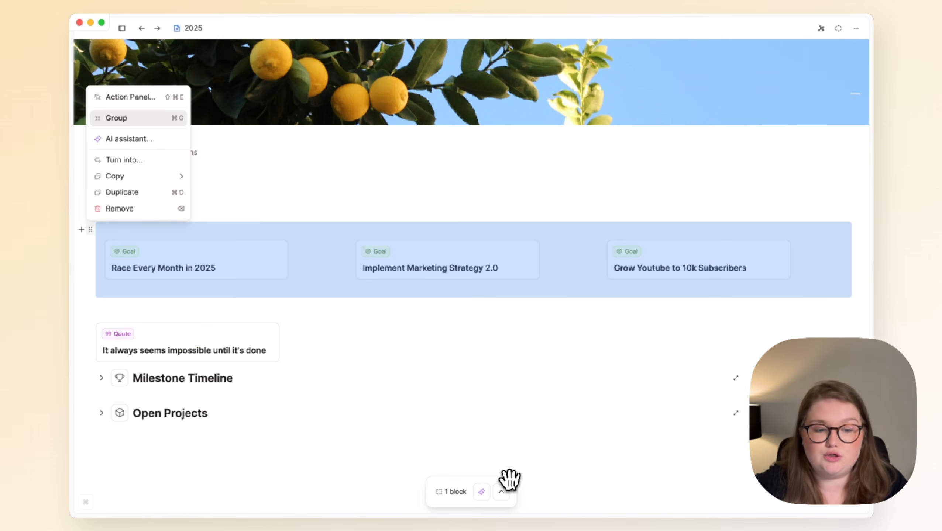
{"action": "left_click", "coordinate": [506, 490]}
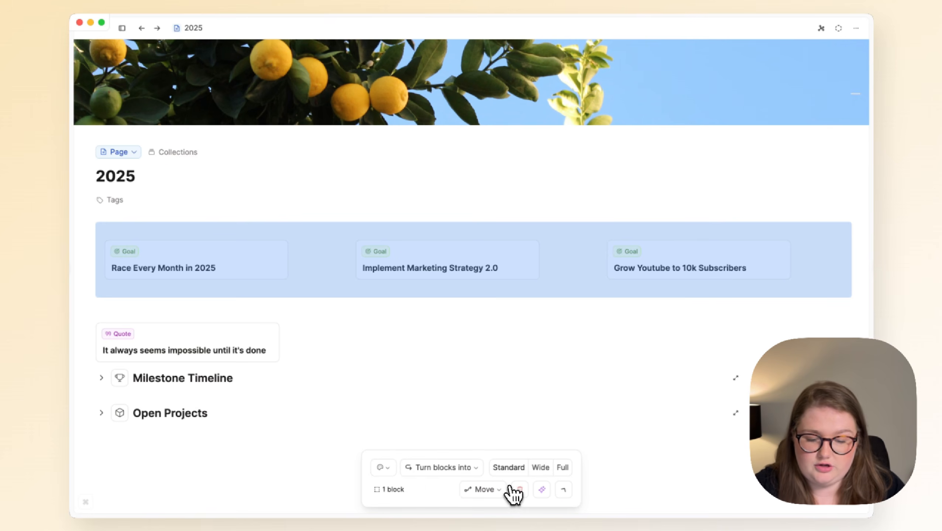
{"action": "left_click", "coordinate": [383, 468]}
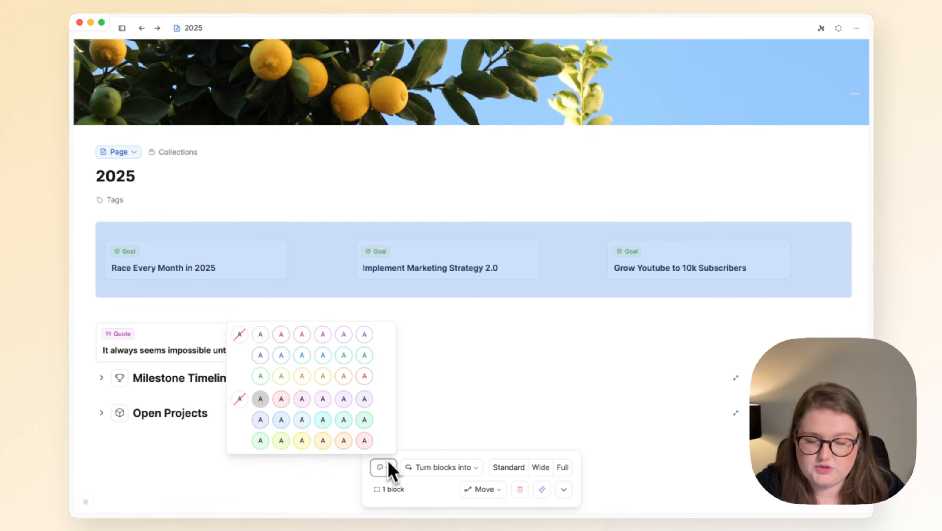
{"action": "left_click", "coordinate": [262, 425]}
{"action": "left_click", "coordinate": [383, 367]}
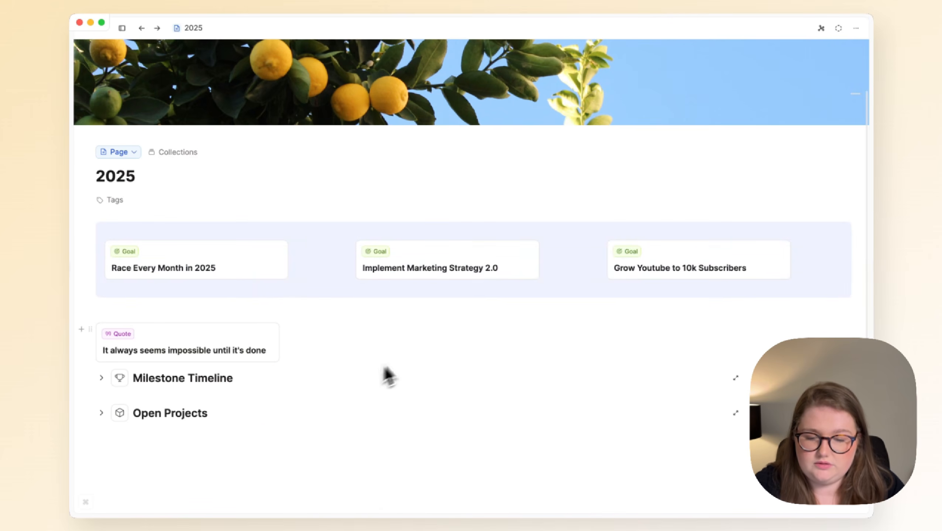
- Insert a Two Columns block below the Open Projects list
{"action": "scroll", "coordinate": [411, 353], "scroll_direction": "down", "scroll_amount": 1}
{"action": "scroll", "coordinate": [412, 355], "scroll_direction": "down", "scroll_amount": 2}
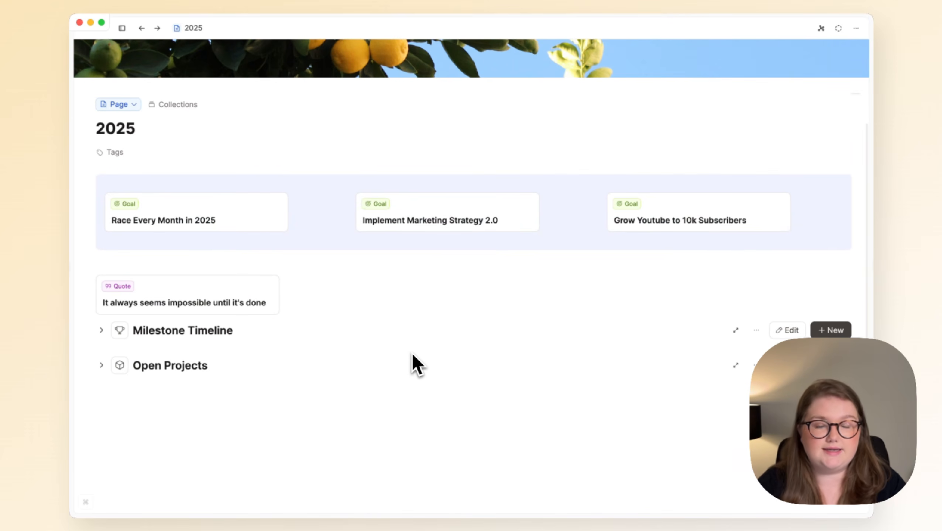
{"action": "scroll", "coordinate": [413, 355], "scroll_direction": "down", "scroll_amount": 2}
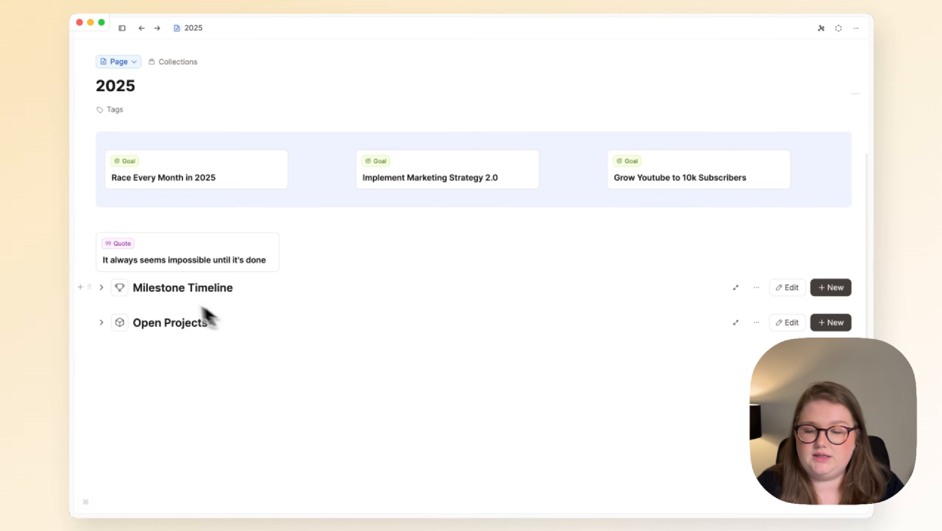
{"action": "left_click", "coordinate": [215, 402]}
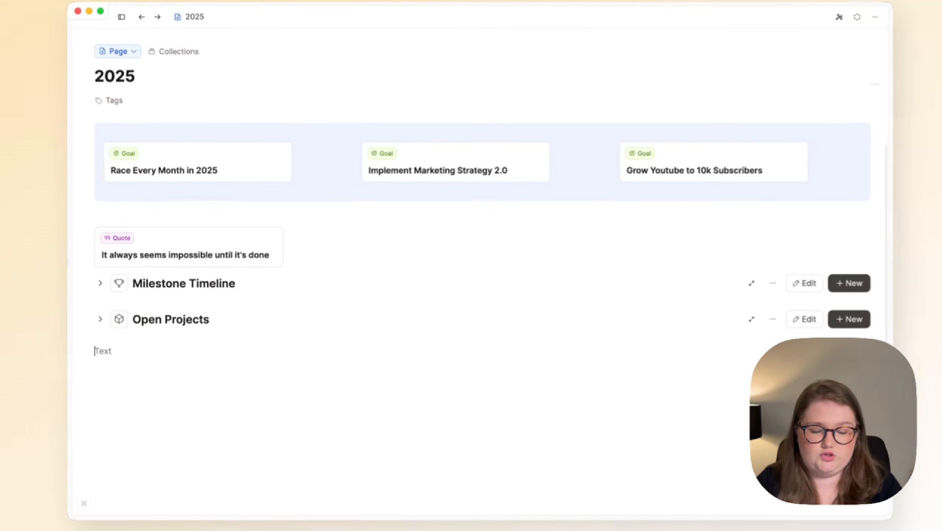
{"action": "type", "text": "/c"}
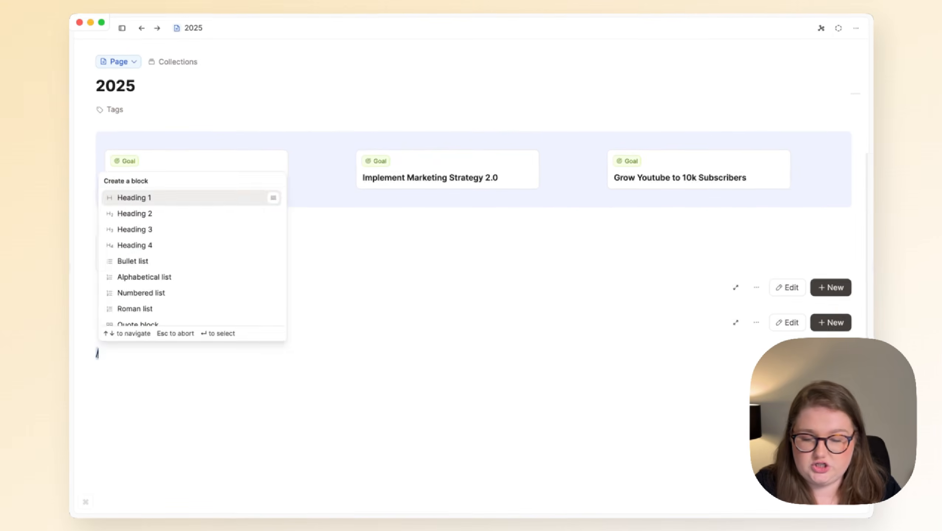
{"action": "type", "text": "ol"}
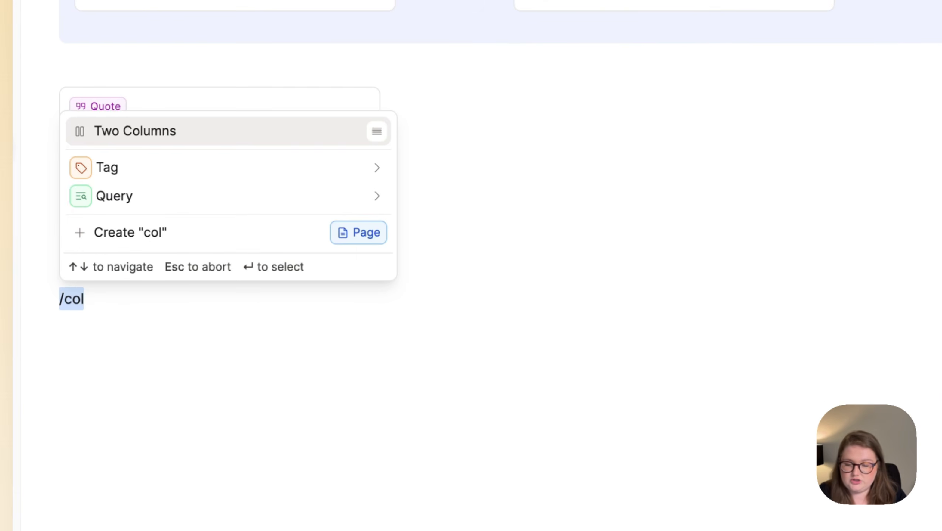
{"action": "key", "text": "Escape"}
{"action": "scroll", "coordinate": [179, 374], "scroll_direction": "down", "scroll_amount": 4}
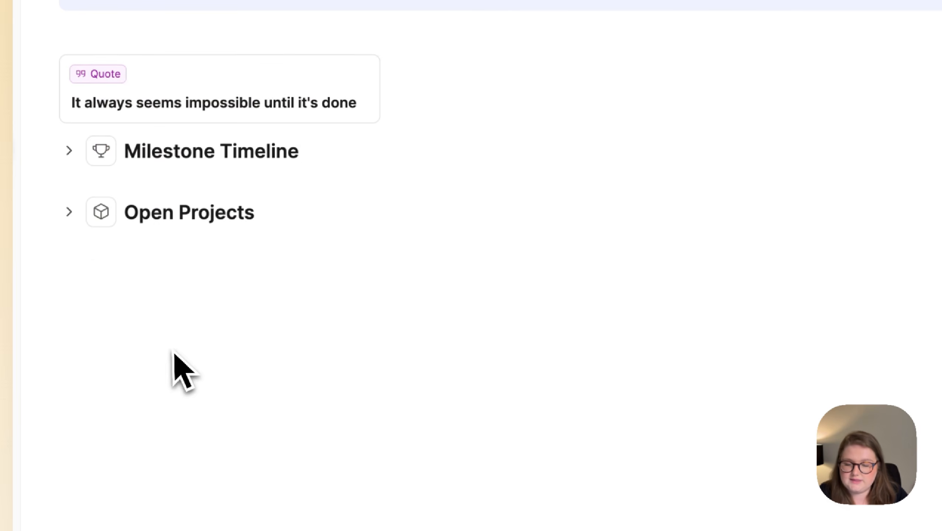
- Move the Open Projects list into the first column and the Milestone Timeline list into the second
{"action": "left_click", "coordinate": [54, 230]}
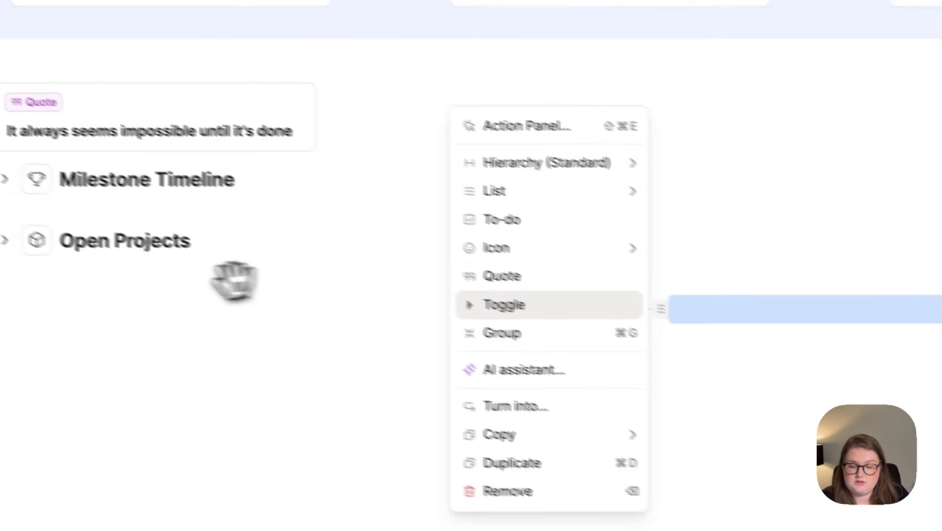
{"action": "left_click", "coordinate": [35, 329]}
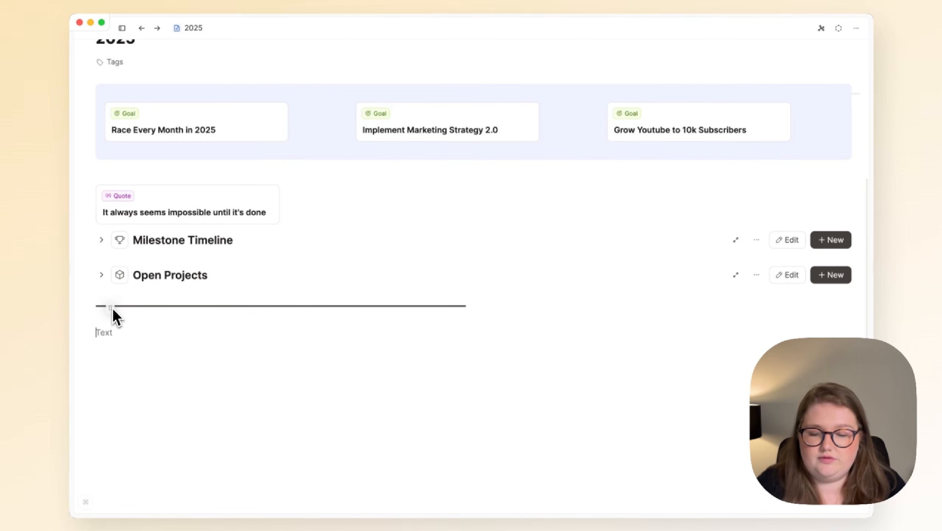
{"action": "left_click_drag", "start_coordinate": [112, 310], "coordinate": [408, 310]}
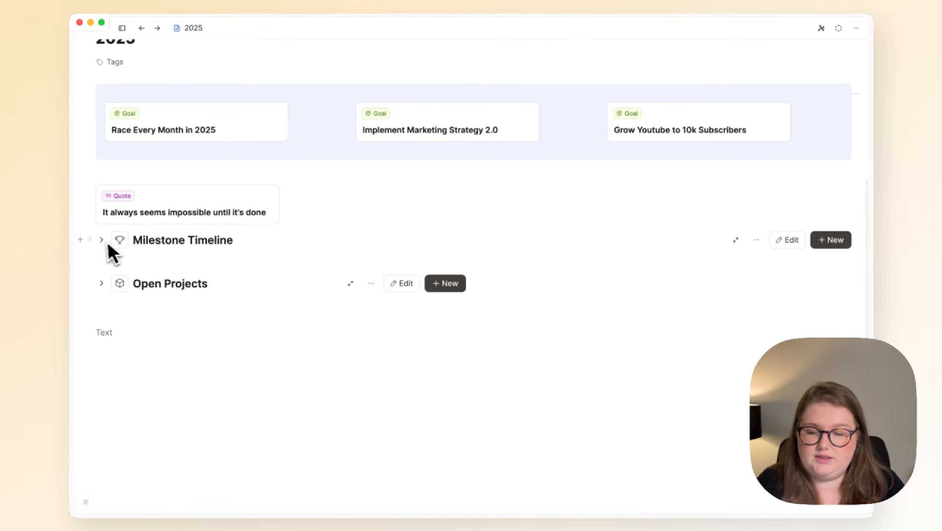
{"action": "left_click_drag", "start_coordinate": [91, 239], "coordinate": [536, 280]}
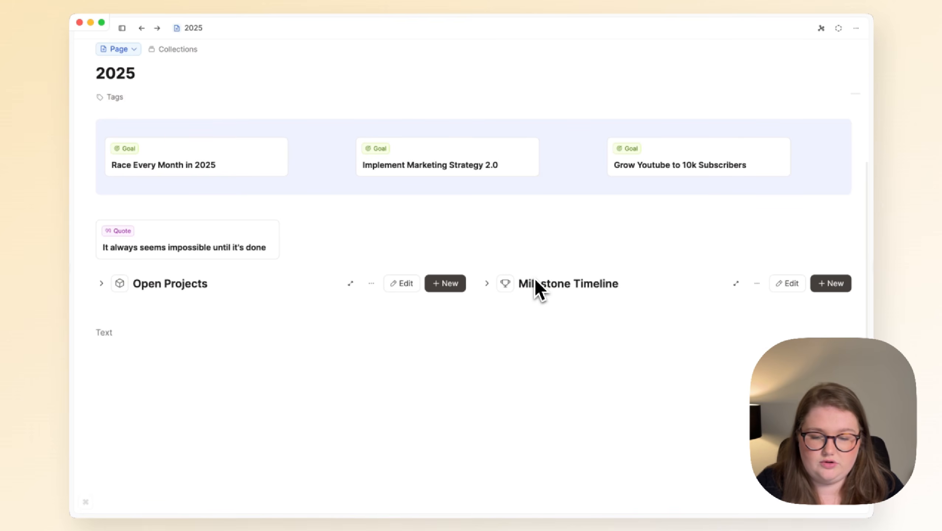
- Expand the Open Projects and Milestone Timeline lists, and briefly show the display details of Open Projects
{"action": "left_click", "coordinate": [101, 284]}
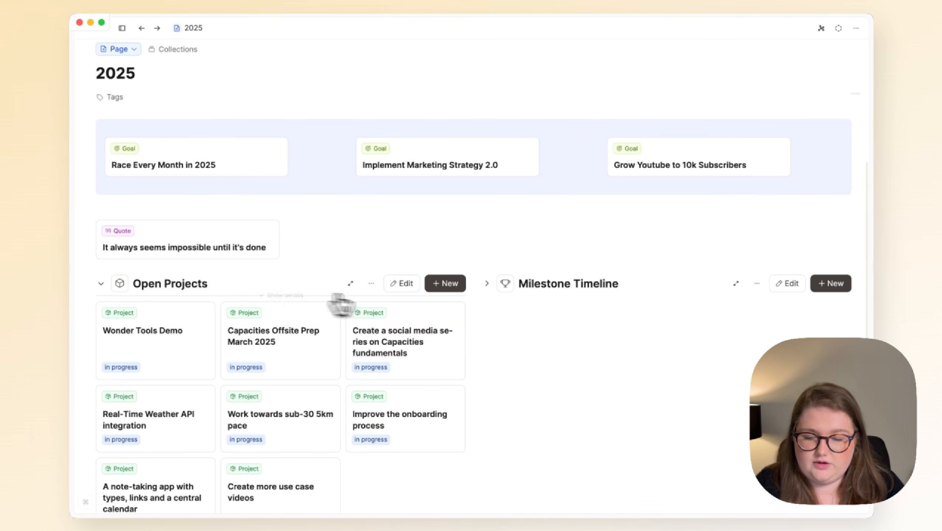
{"action": "scroll", "coordinate": [372, 298], "scroll_direction": "down", "scroll_amount": 4}
{"action": "left_click", "coordinate": [487, 187]}
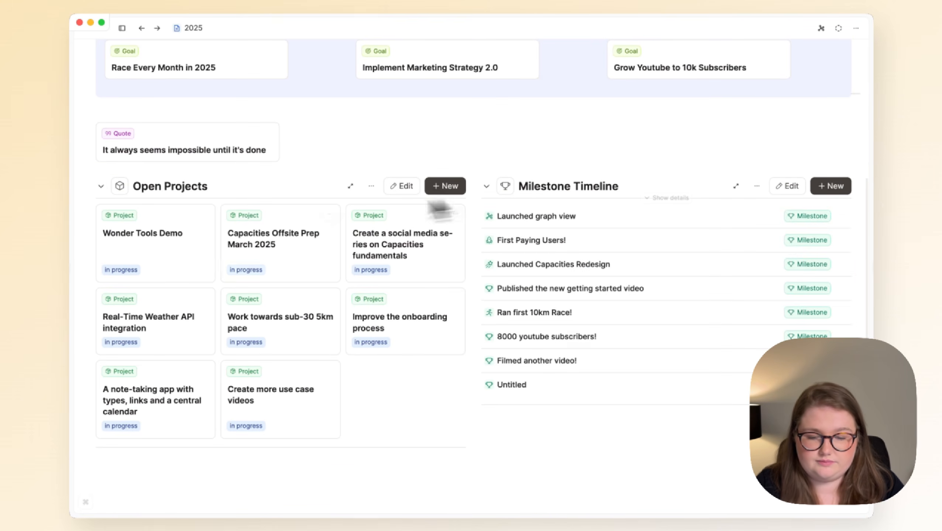
{"action": "left_click", "coordinate": [263, 197]}
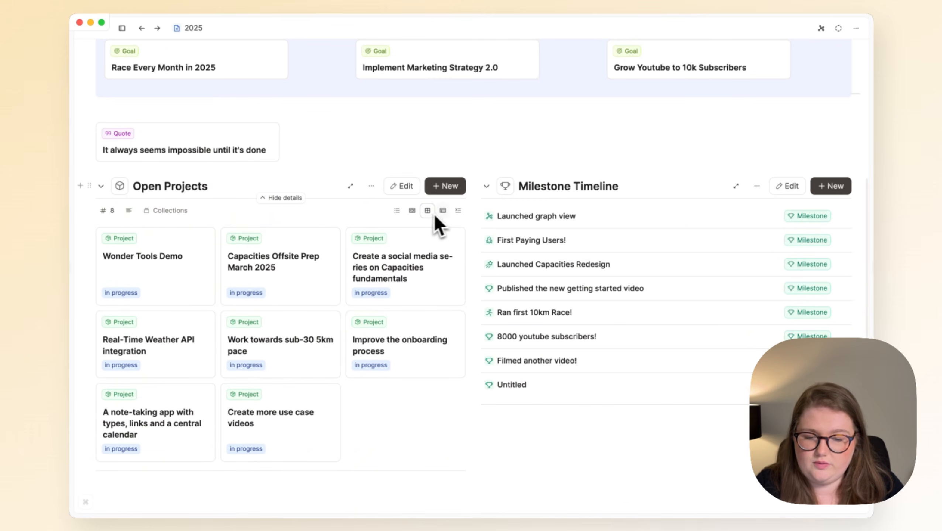
{"action": "left_click", "coordinate": [268, 198]}
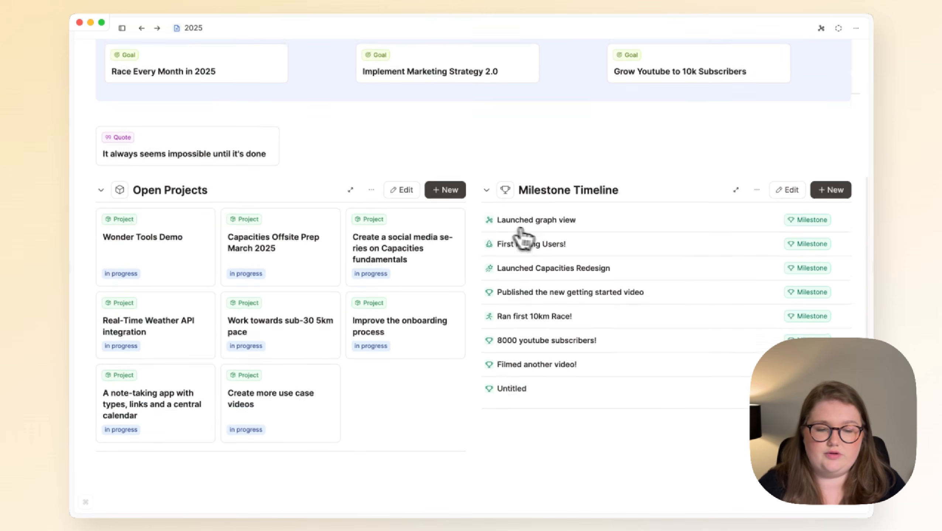
- Widen the Open Projects column to about 70% of the page width, narrowing the Milestone Timeline column
{"action": "scroll", "coordinate": [525, 236], "scroll_direction": "up", "scroll_amount": 2}
{"action": "left_click_drag", "start_coordinate": [475, 279], "coordinate": [626, 275]}
- Move the quote card above Milestone Timeline in the second column and delete the leftover empty text blocks
{"action": "scroll", "coordinate": [627, 275], "scroll_direction": "down", "scroll_amount": 1}
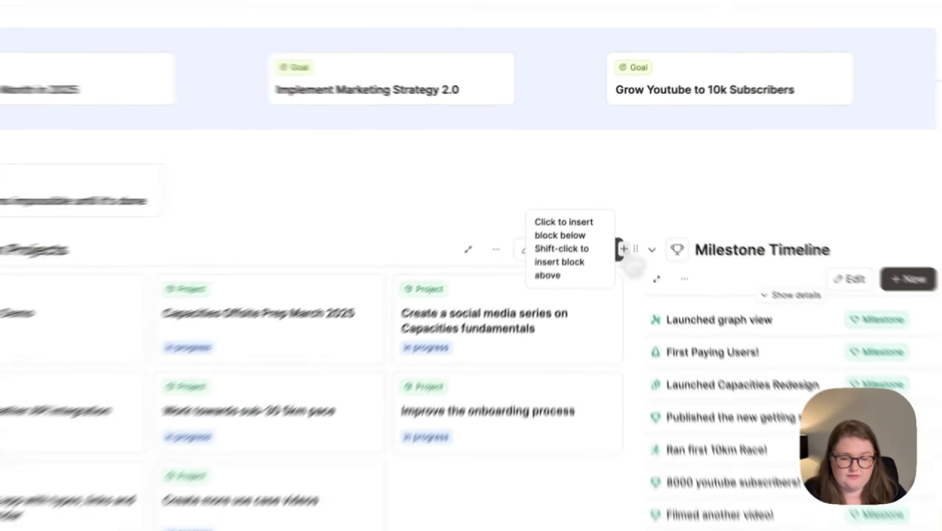
{"action": "left_click", "coordinate": [620, 219], "text": "shift"}
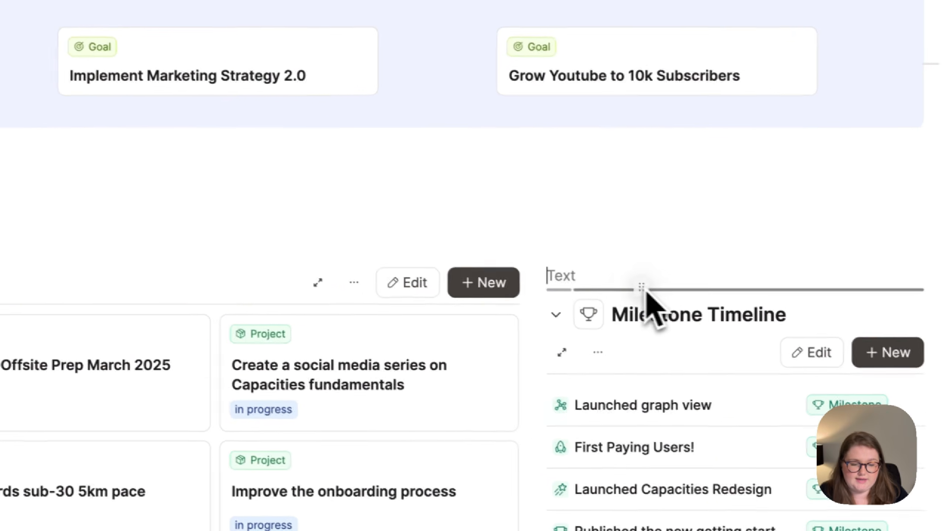
{"action": "left_click_drag", "start_coordinate": [608, 281], "coordinate": [602, 276]}
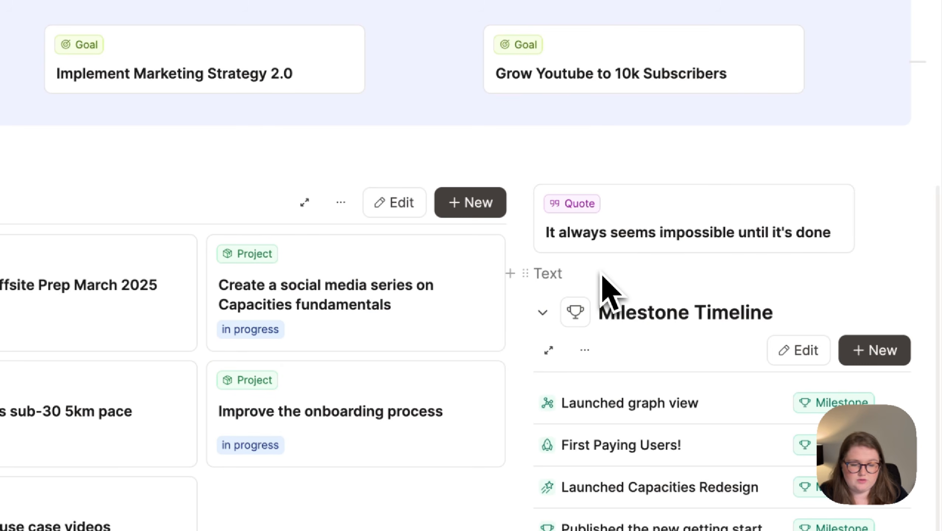
{"action": "left_click", "coordinate": [587, 276]}
{"action": "key", "text": "BackSpace"}
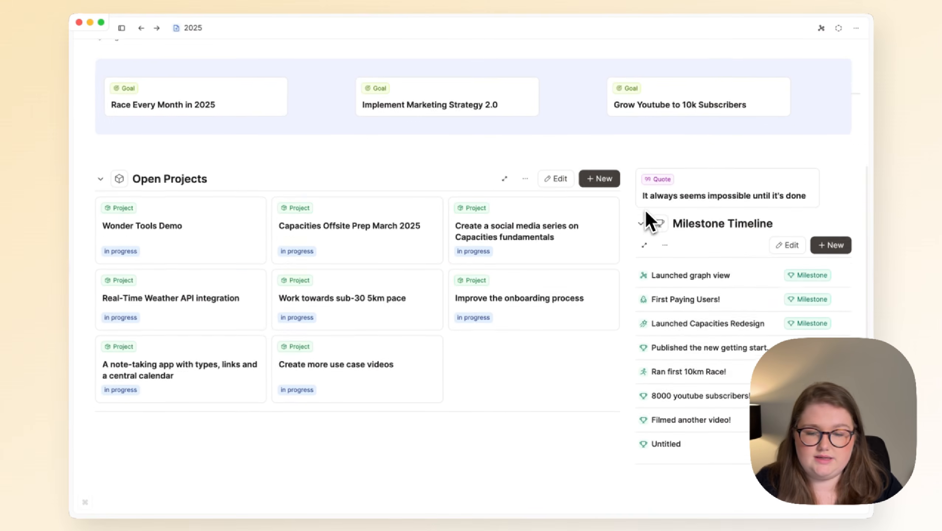
{"action": "scroll", "coordinate": [646, 212], "scroll_direction": "up", "scroll_amount": 1}
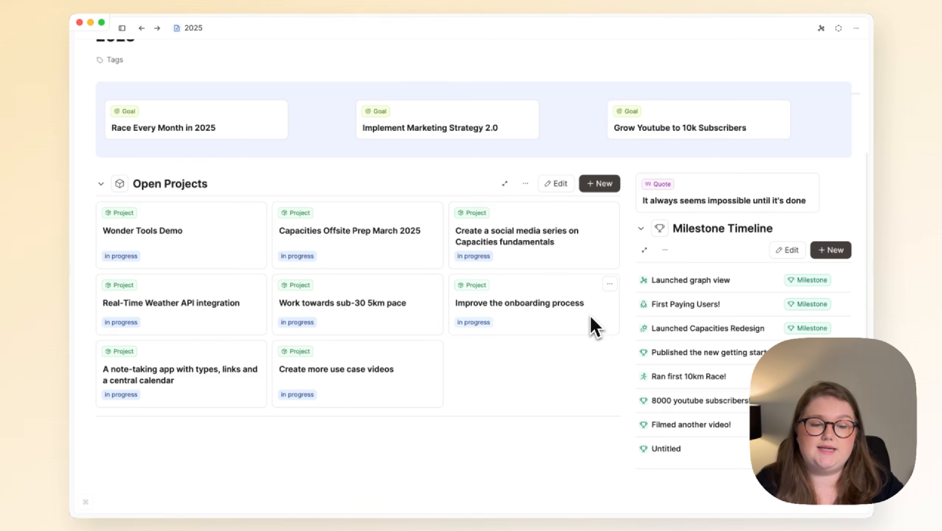
- Group the quote card and the Milestone Timeline list together in the second column
{"action": "left_click_drag", "start_coordinate": [644, 164], "coordinate": [661, 267]}
{"action": "left_click", "coordinate": [607, 454]}
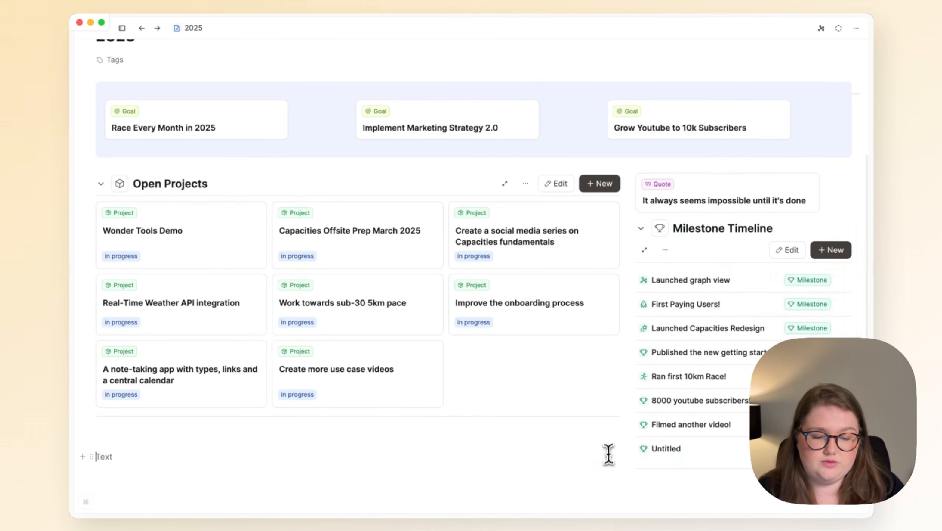
{"action": "left_click", "coordinate": [629, 228]}
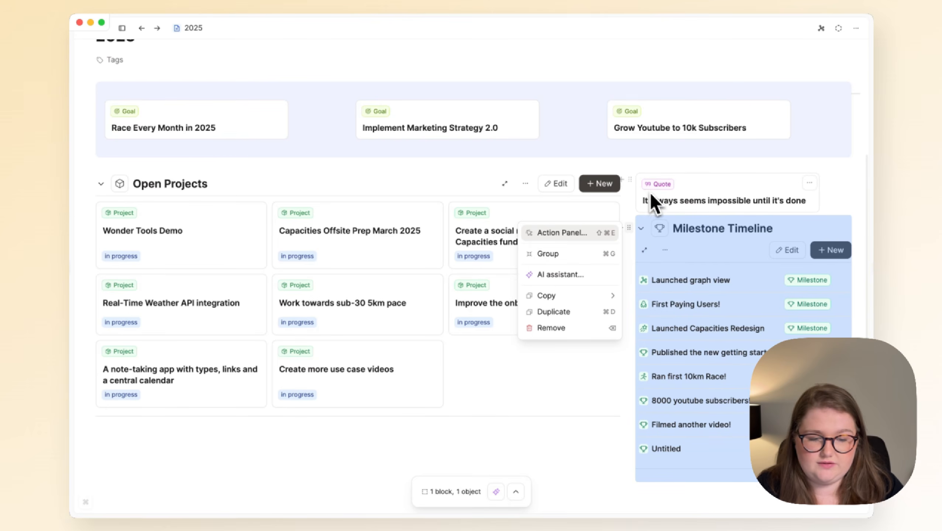
{"action": "left_click", "coordinate": [630, 181], "text": "shift"}
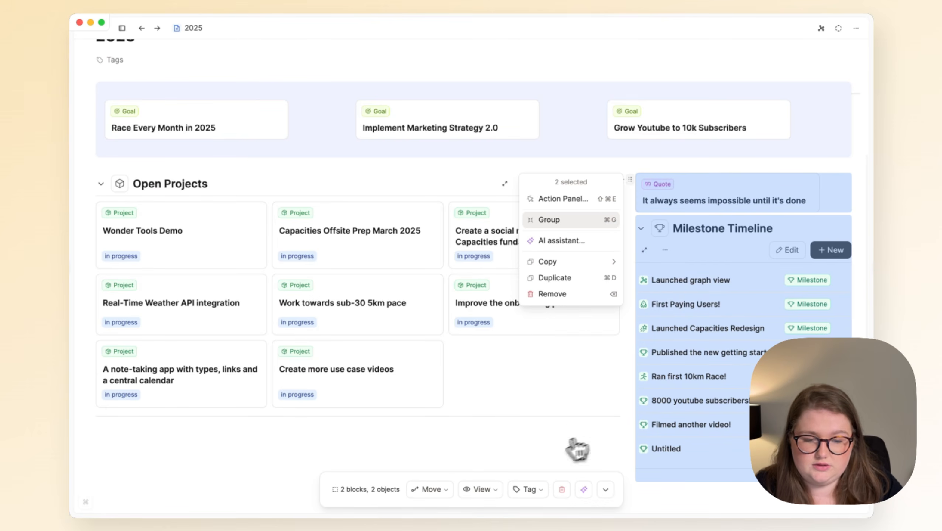
{"action": "left_click", "coordinate": [605, 219]}
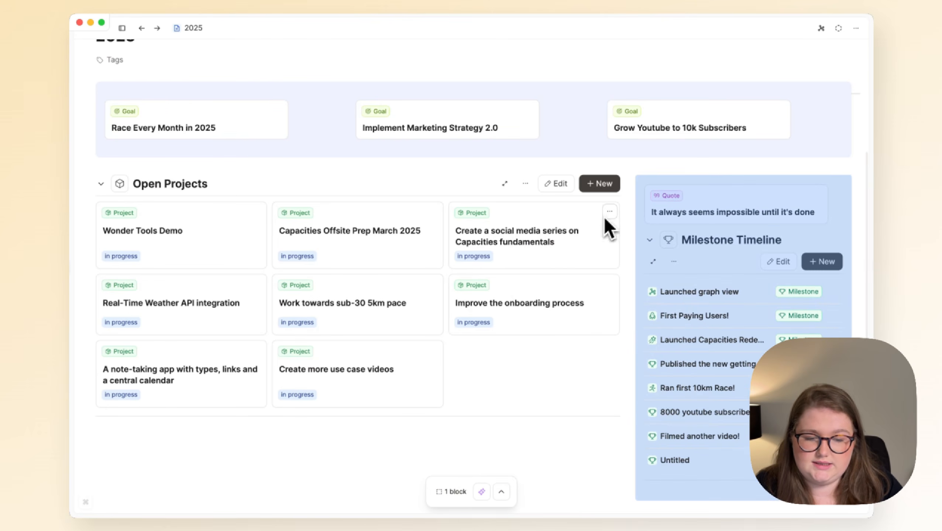
{"action": "left_click", "coordinate": [649, 194]}
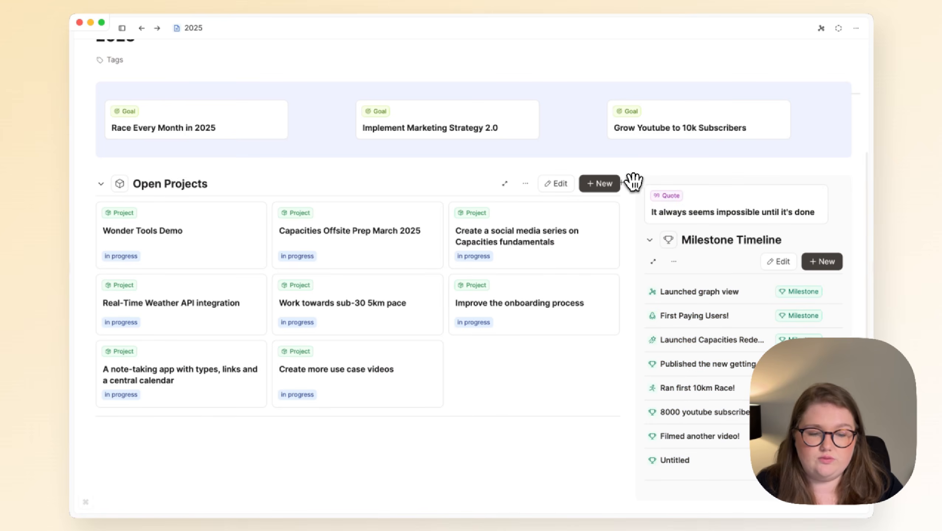
- Give the group holding the quote card and Milestone Timeline a light cyan background colour
{"action": "left_click", "coordinate": [630, 182]}
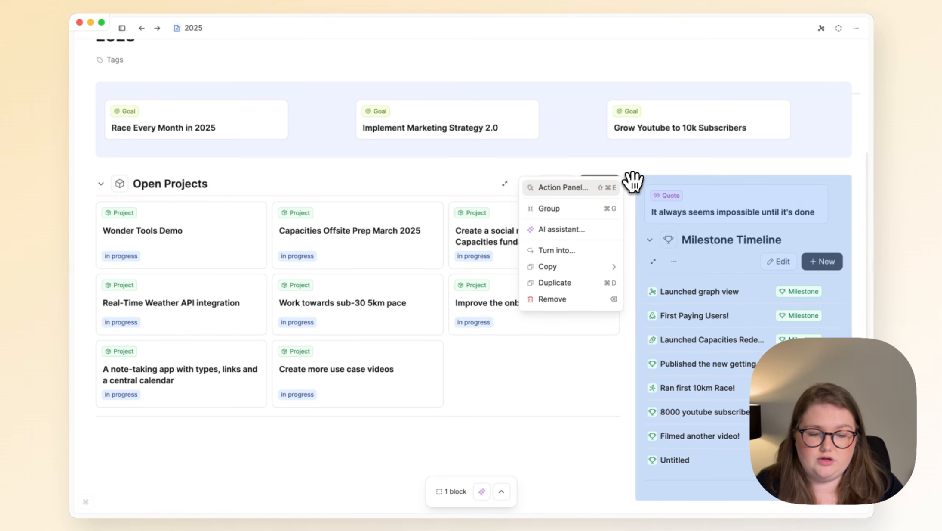
{"action": "left_click", "coordinate": [502, 492]}
{"action": "left_click", "coordinate": [383, 477]}
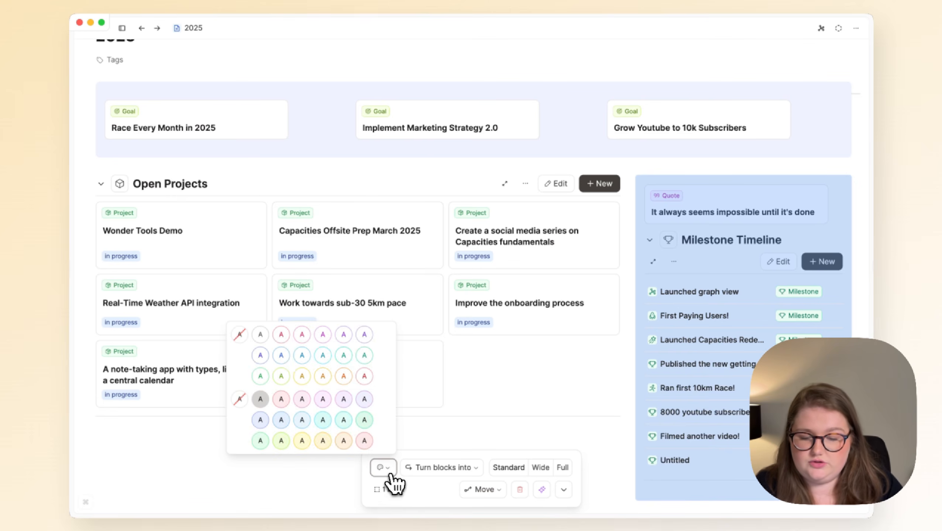
{"action": "left_click", "coordinate": [330, 424]}
{"action": "left_click", "coordinate": [331, 433]}
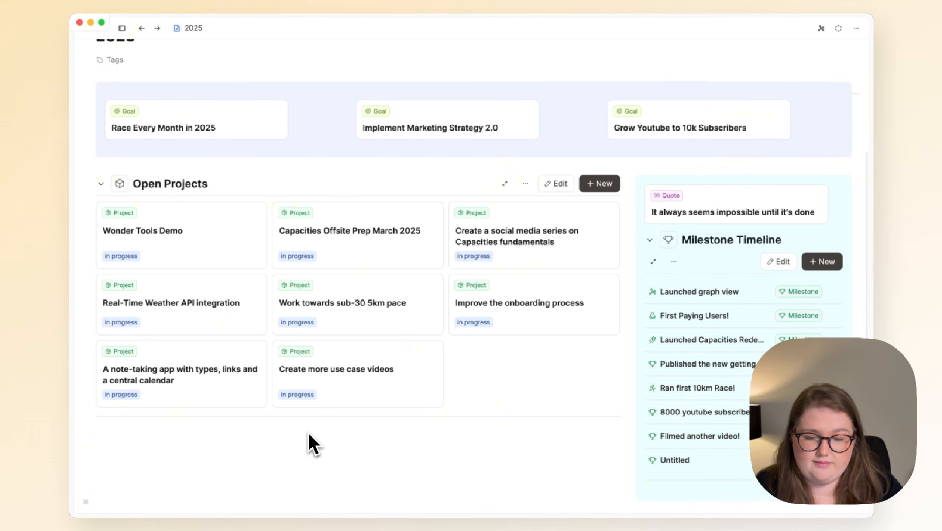
- Put the Open Projects list into a group of its own
{"action": "scroll", "coordinate": [313, 443], "scroll_direction": "down", "scroll_amount": 1}
{"action": "left_click", "coordinate": [89, 177]}
{"action": "mouse_move", "coordinate": [138, 130]}
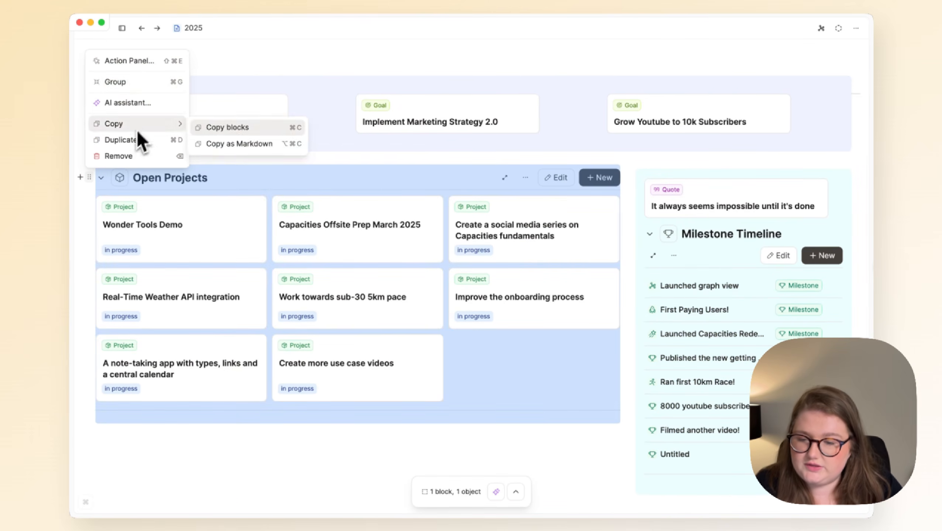
{"action": "left_click", "coordinate": [141, 83]}
{"action": "left_click", "coordinate": [153, 165]}
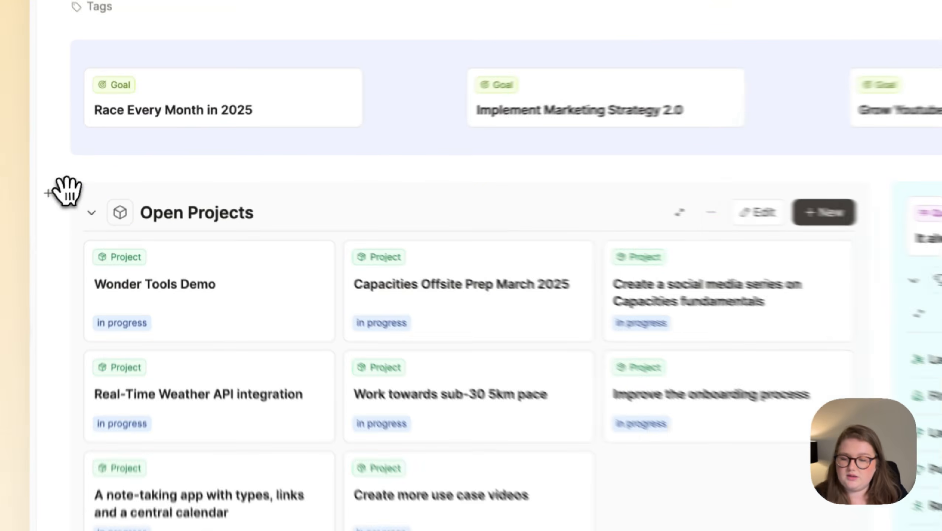
- Give the Open Projects group a light purple background colour
{"action": "left_click", "coordinate": [93, 177]}
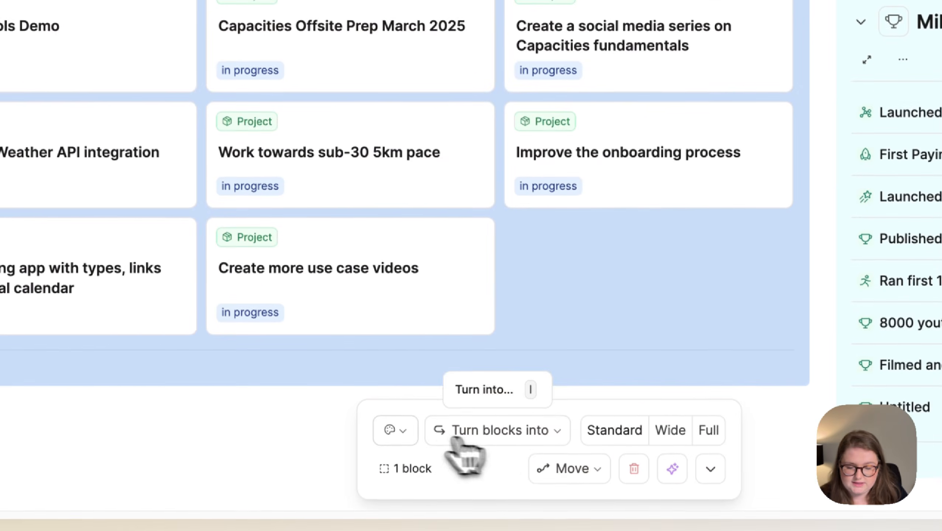
{"action": "left_click", "coordinate": [394, 435]}
{"action": "left_click", "coordinate": [365, 318]}
{"action": "left_click", "coordinate": [193, 417]}
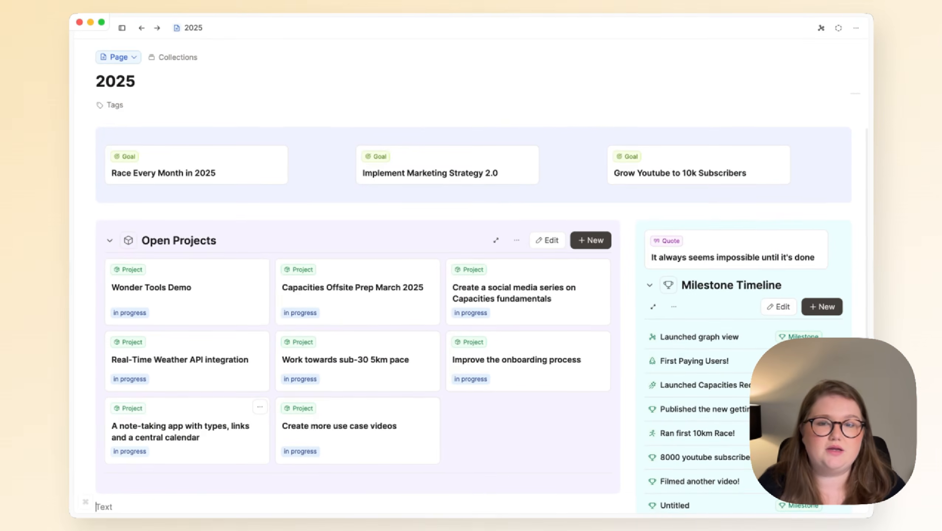
- Add the trophy icon to the 2025 page
{"action": "scroll", "coordinate": [303, 343], "scroll_direction": "up", "scroll_amount": 5}
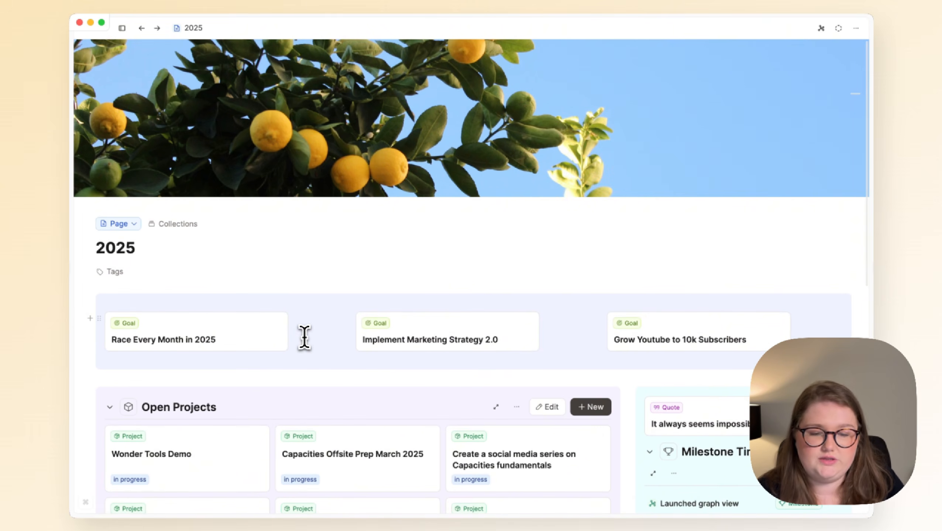
{"action": "left_click", "coordinate": [122, 209]}
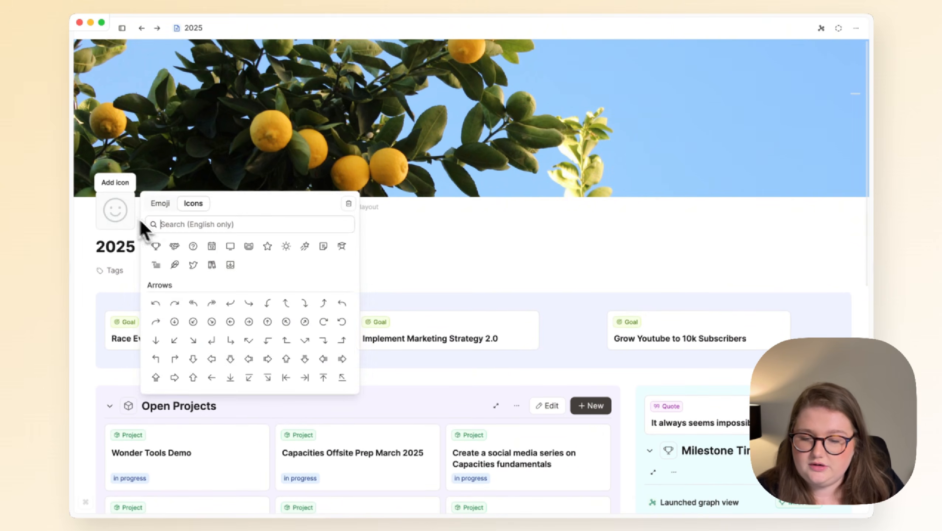
{"action": "left_click", "coordinate": [155, 246]}
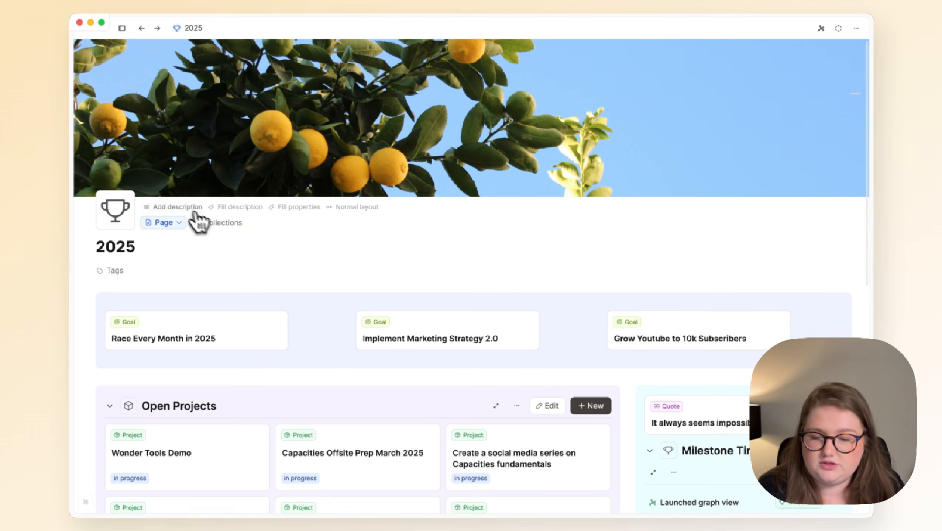
{"action": "scroll", "coordinate": [410, 230], "scroll_direction": "down", "scroll_amount": 8}
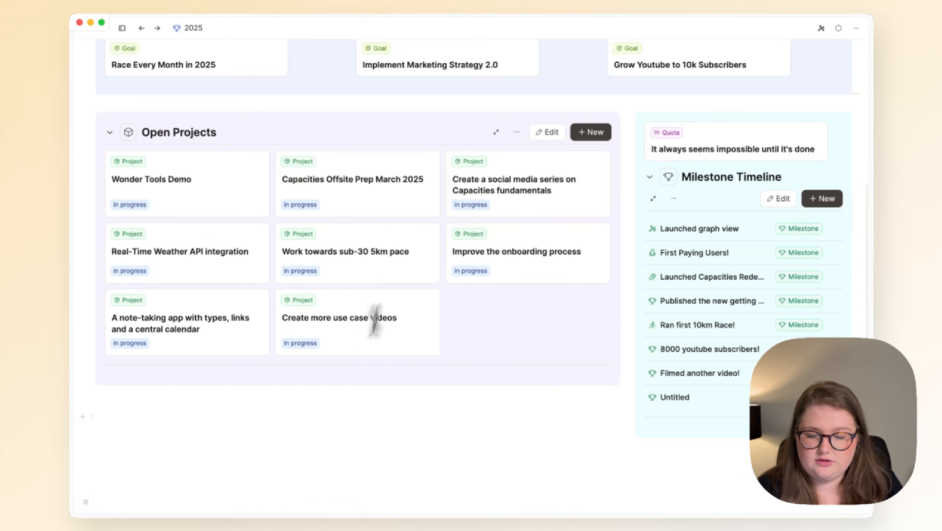
{"action": "left_click", "coordinate": [340, 415]}
{"action": "type", "text": "@imag"}
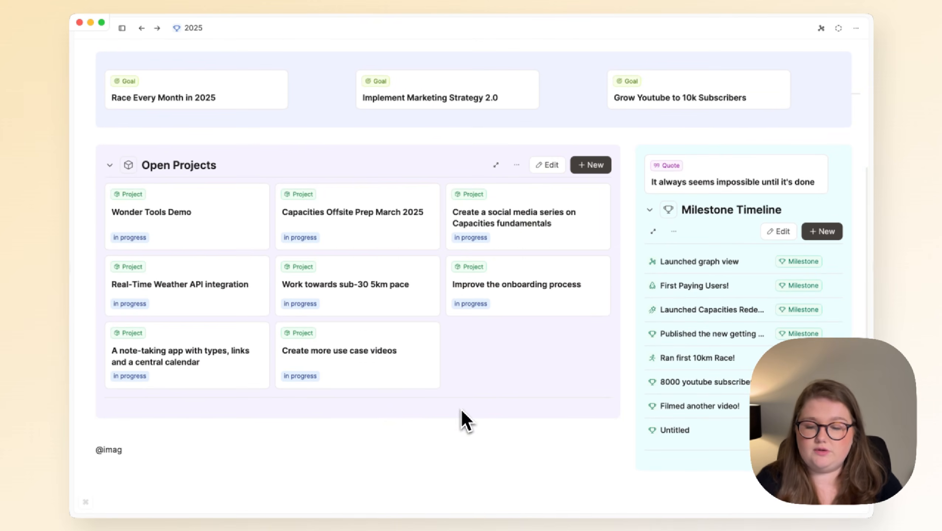
{"action": "triple_click", "coordinate": [127, 451]}
{"action": "scroll", "coordinate": [129, 458], "scroll_direction": "up", "scroll_amount": 3}
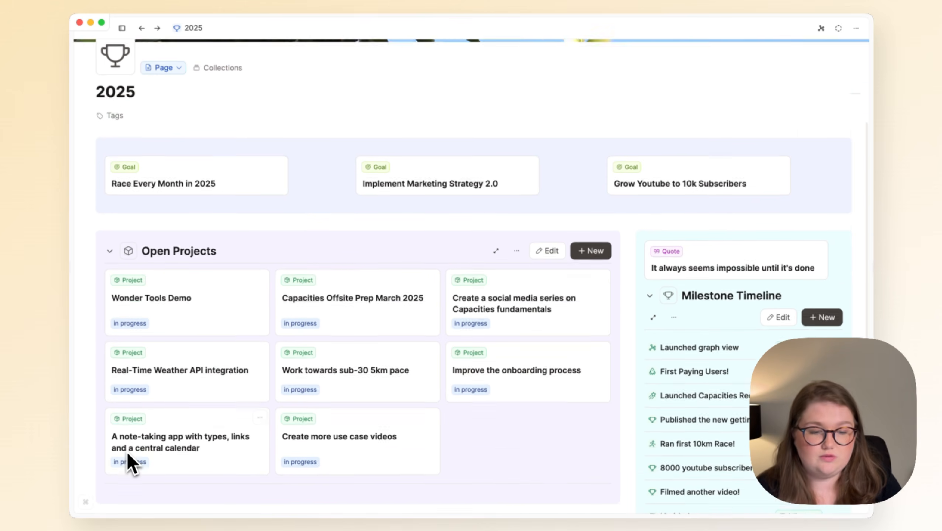
{"action": "scroll", "coordinate": [128, 456], "scroll_direction": "up", "scroll_amount": 2}
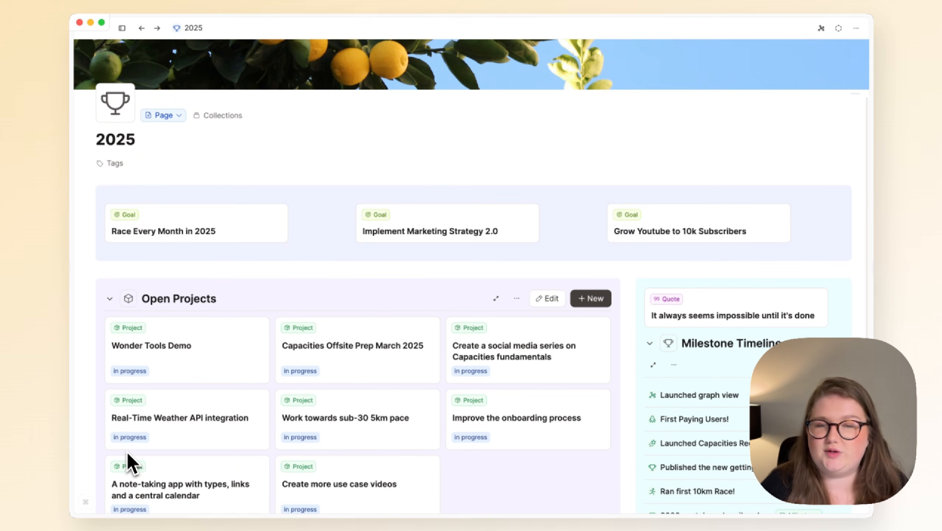